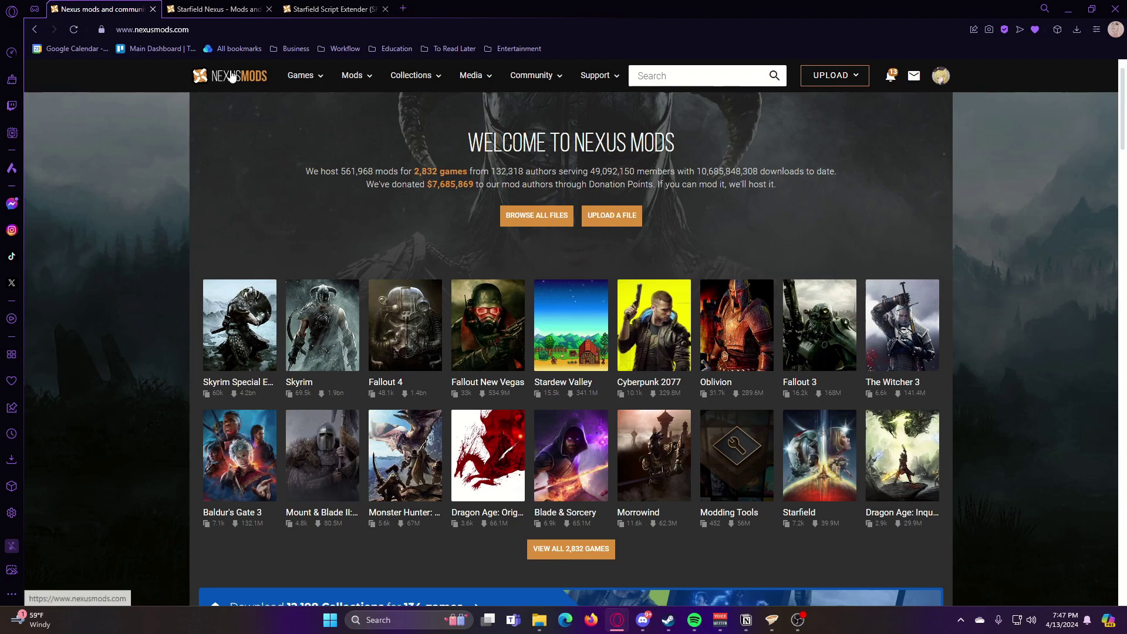
Step: Search Nexus Mods for "vortex" and open the Vortex mod page
{"action": "left_click", "coordinate": [660, 78]}
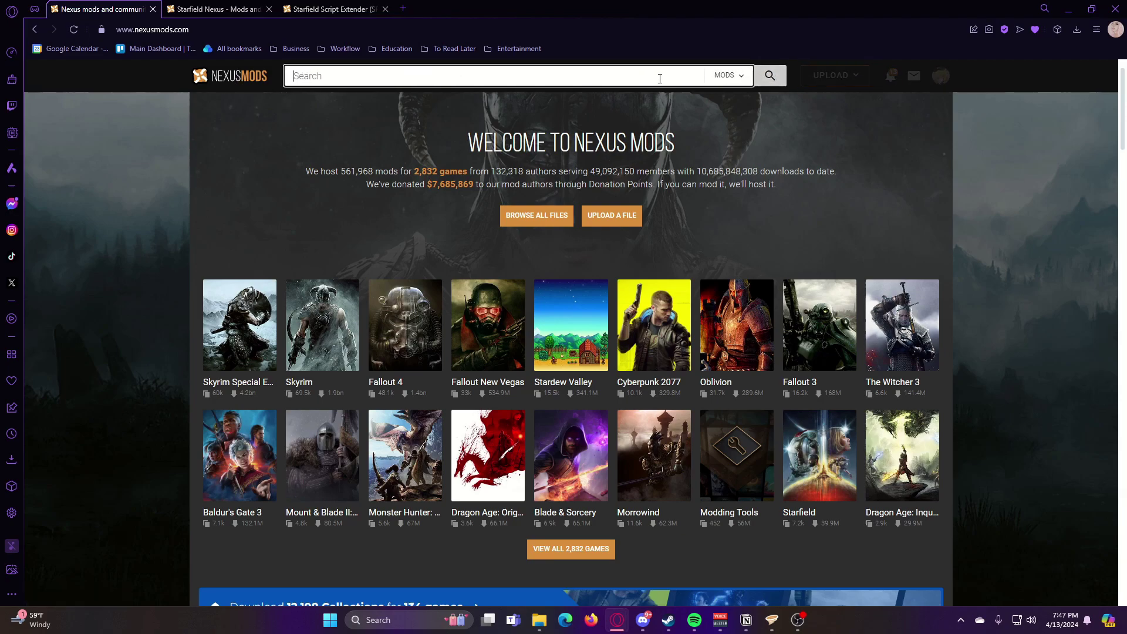
{"action": "type", "text": "vortex"}
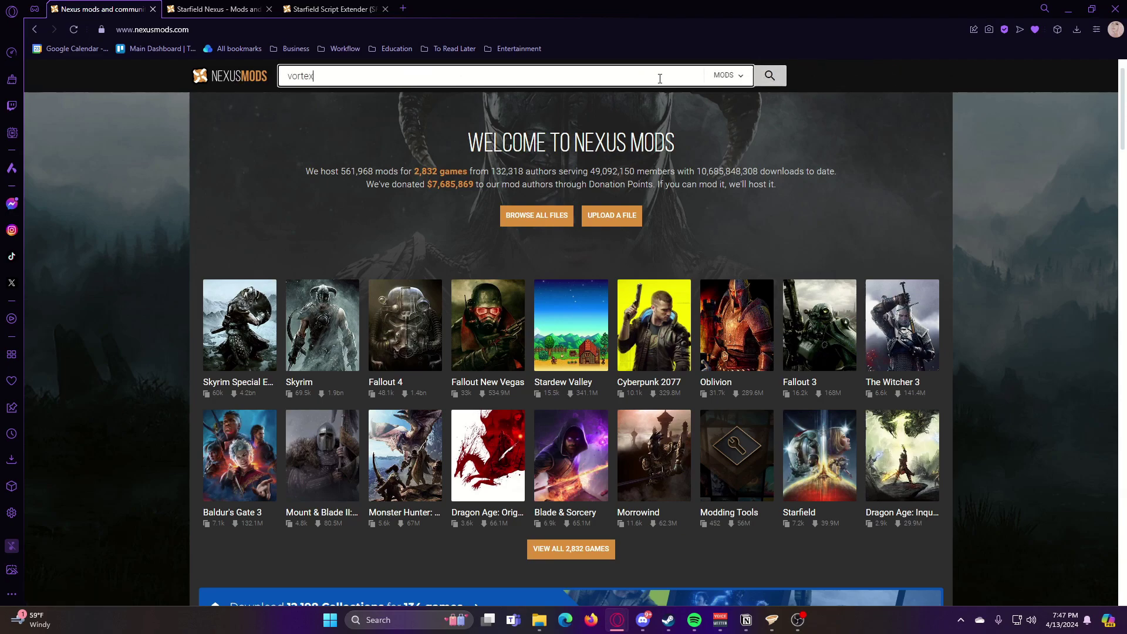
{"action": "left_click", "coordinate": [376, 135]}
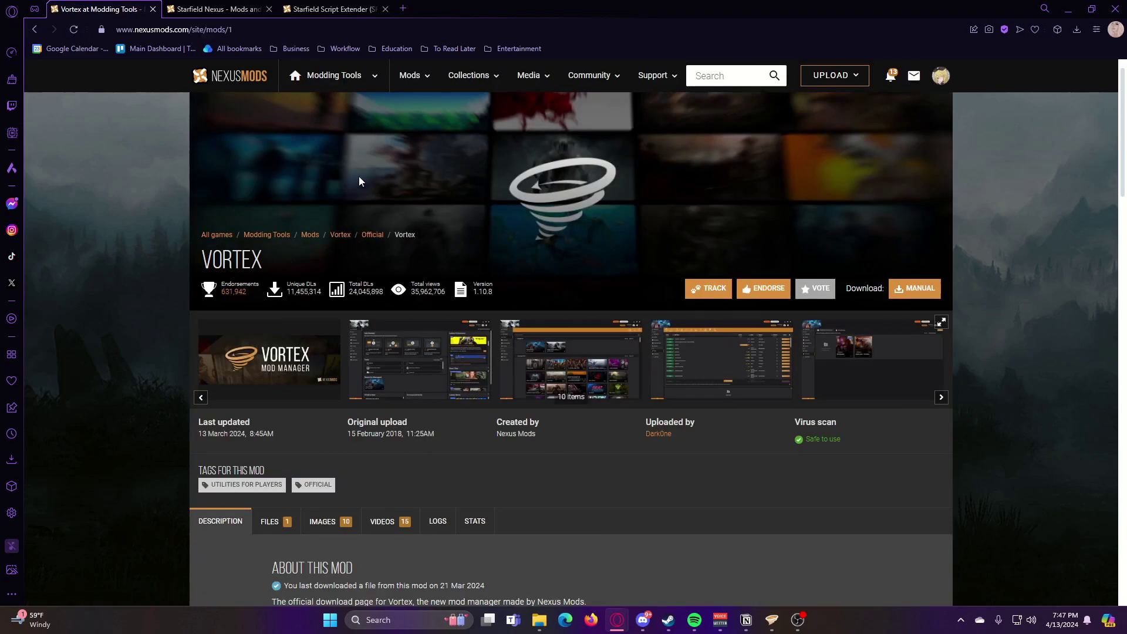
Step: Download Vortex manually with the slow download option, skipping the .NET 6.0+ runtime, and save the installer in the Downloads folder
{"action": "scroll", "coordinate": [382, 329], "scroll_direction": "down", "scroll_amount": 2}
{"action": "scroll", "coordinate": [822, 328], "scroll_direction": "up", "scroll_amount": 2}
{"action": "left_click", "coordinate": [908, 295]}
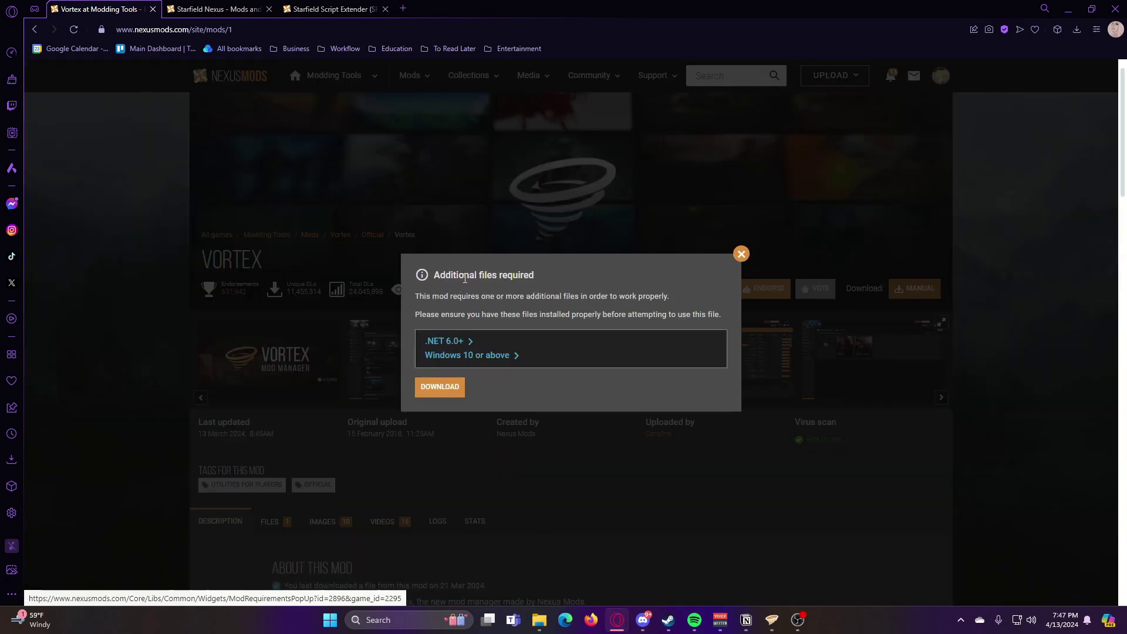
{"action": "left_click", "coordinate": [461, 343]}
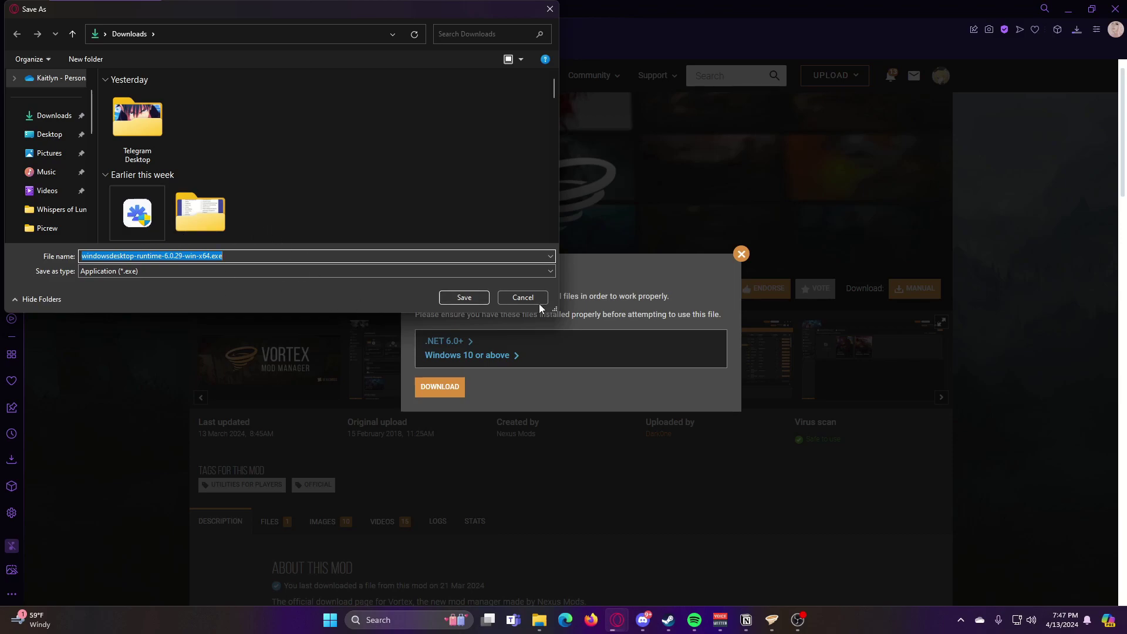
{"action": "left_click", "coordinate": [522, 297]}
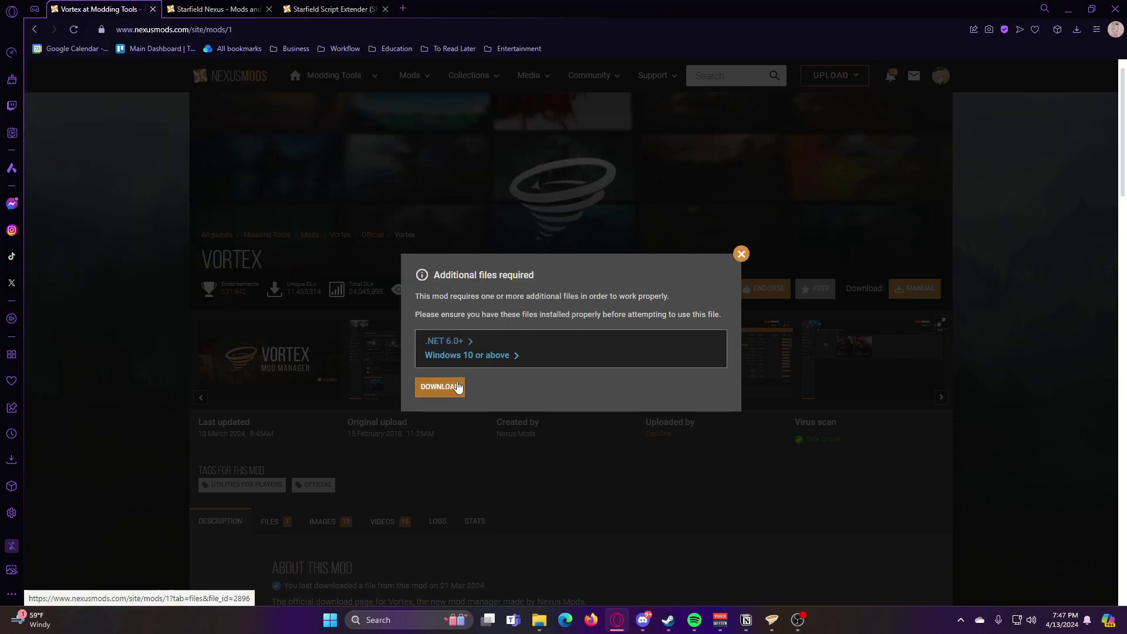
{"action": "left_click", "coordinate": [437, 389]}
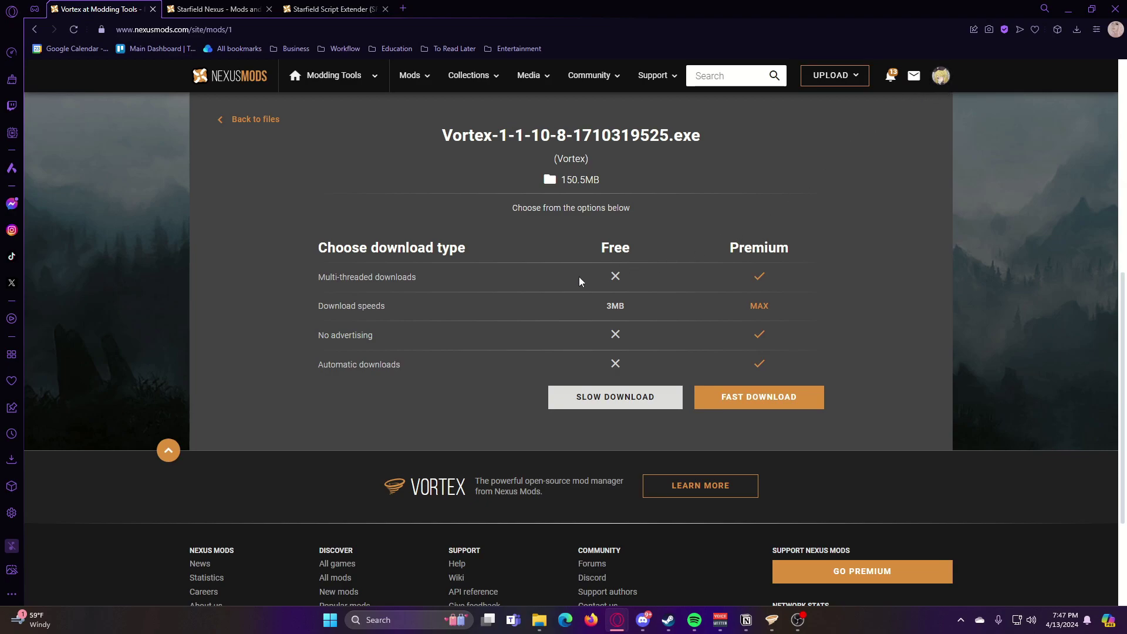
{"action": "left_click", "coordinate": [584, 396]}
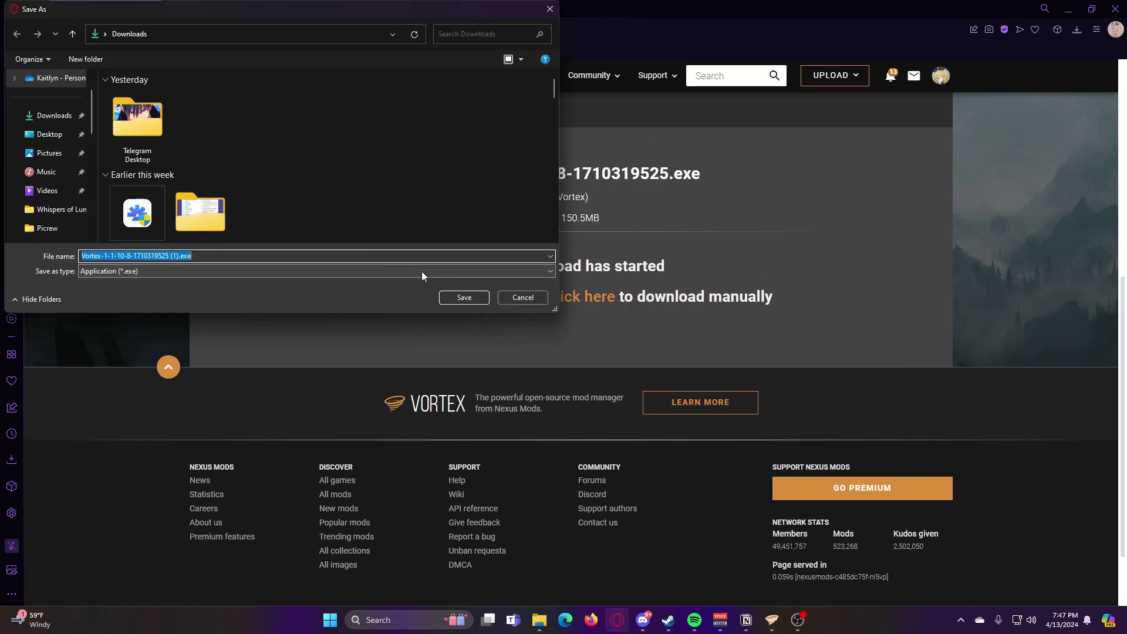
{"action": "left_click", "coordinate": [465, 297]}
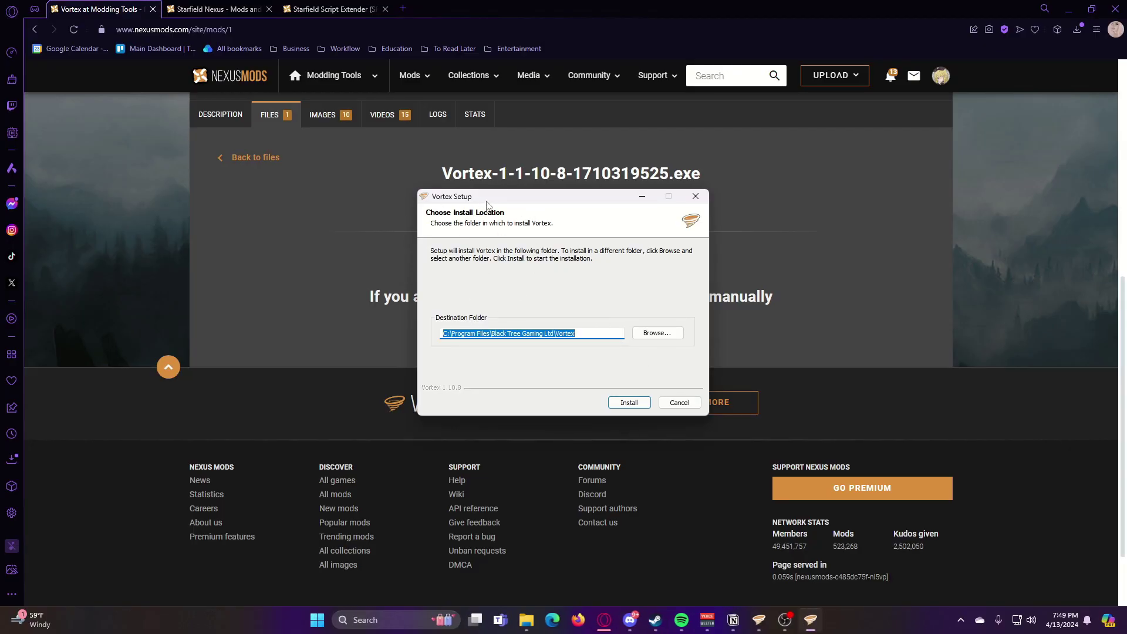
Step: Cancel the Vortex Setup installer, switch to the already installed Vortex and maximize its window
{"action": "left_click_drag", "start_coordinate": [496, 198], "coordinate": [465, 179]}
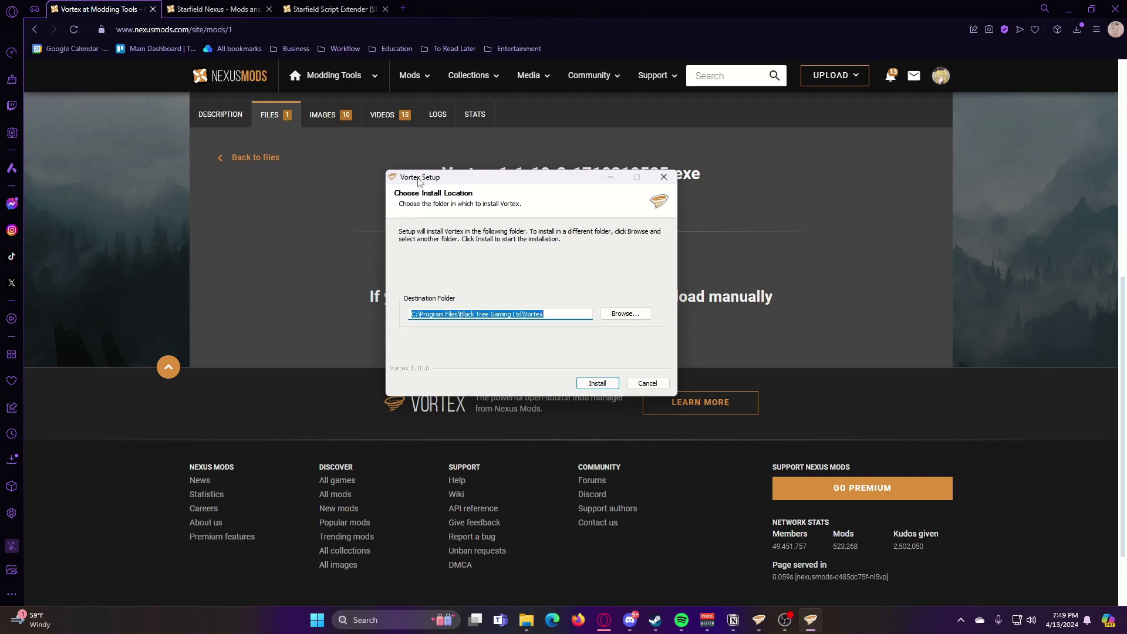
{"action": "left_click", "coordinate": [642, 384]}
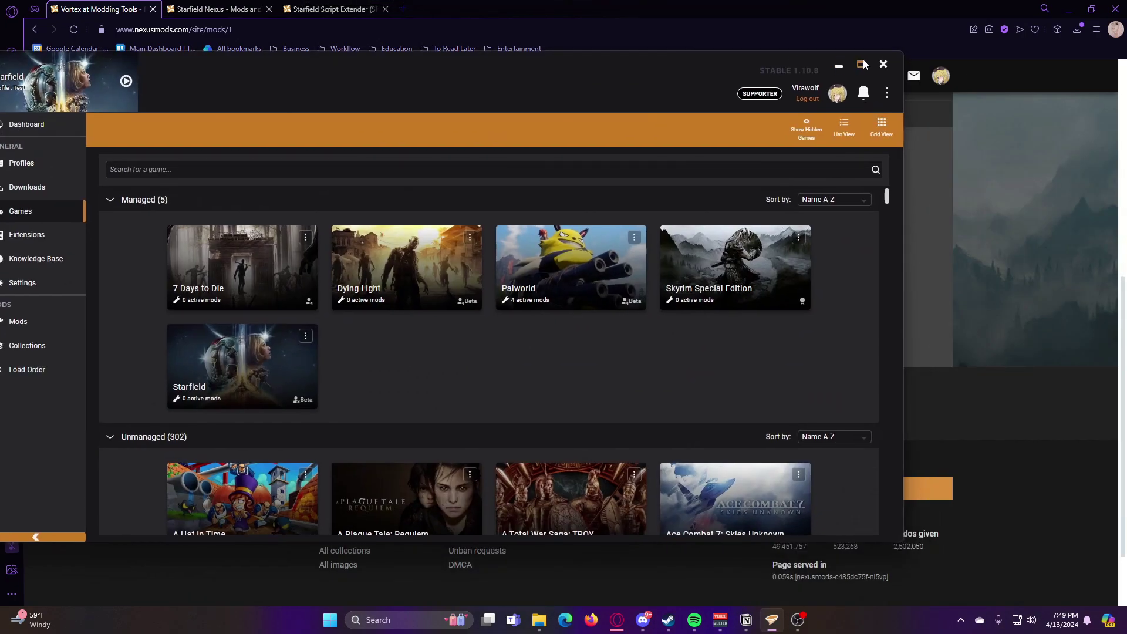
{"action": "left_click", "coordinate": [864, 59]}
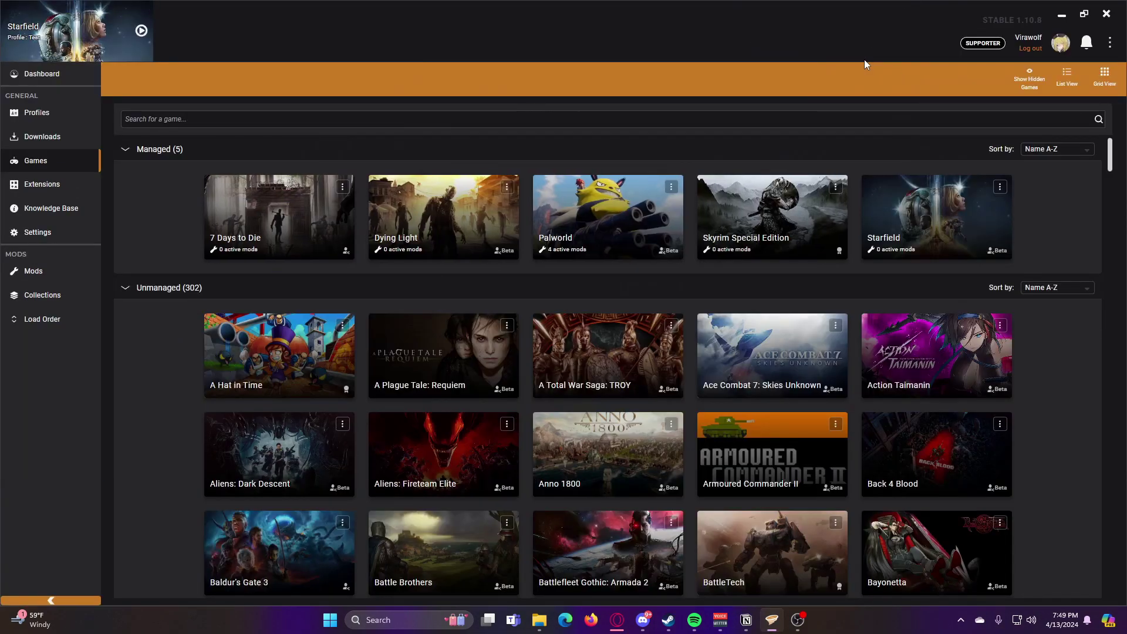
Step: Open the dashboard briefly, go to the games list and filter it by "star"
{"action": "left_click", "coordinate": [44, 76]}
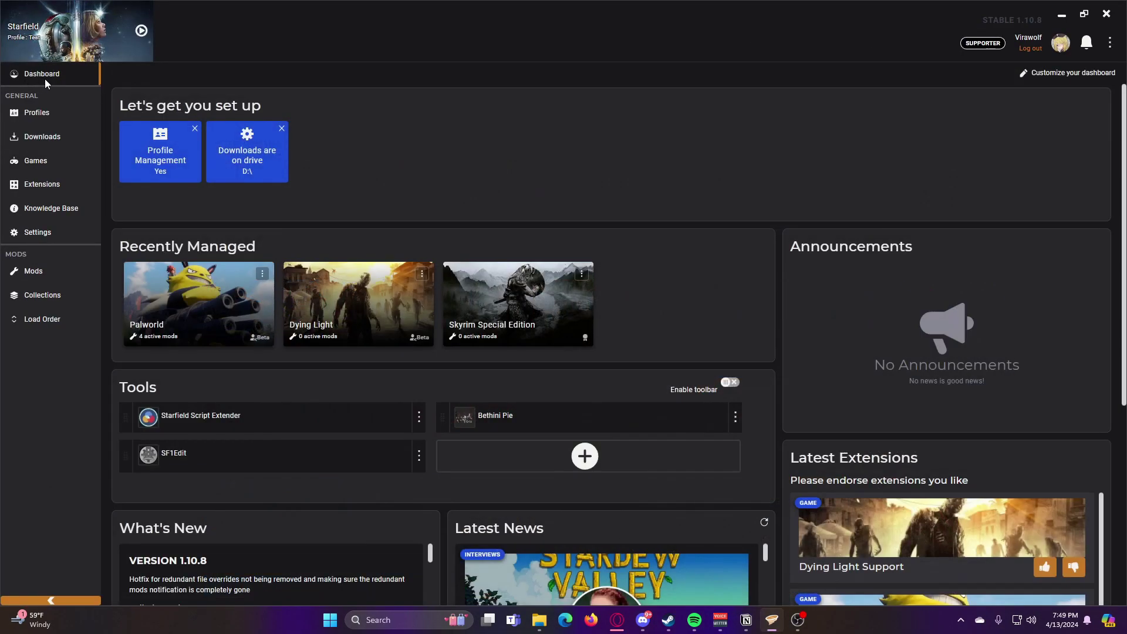
{"action": "left_click", "coordinate": [46, 163]}
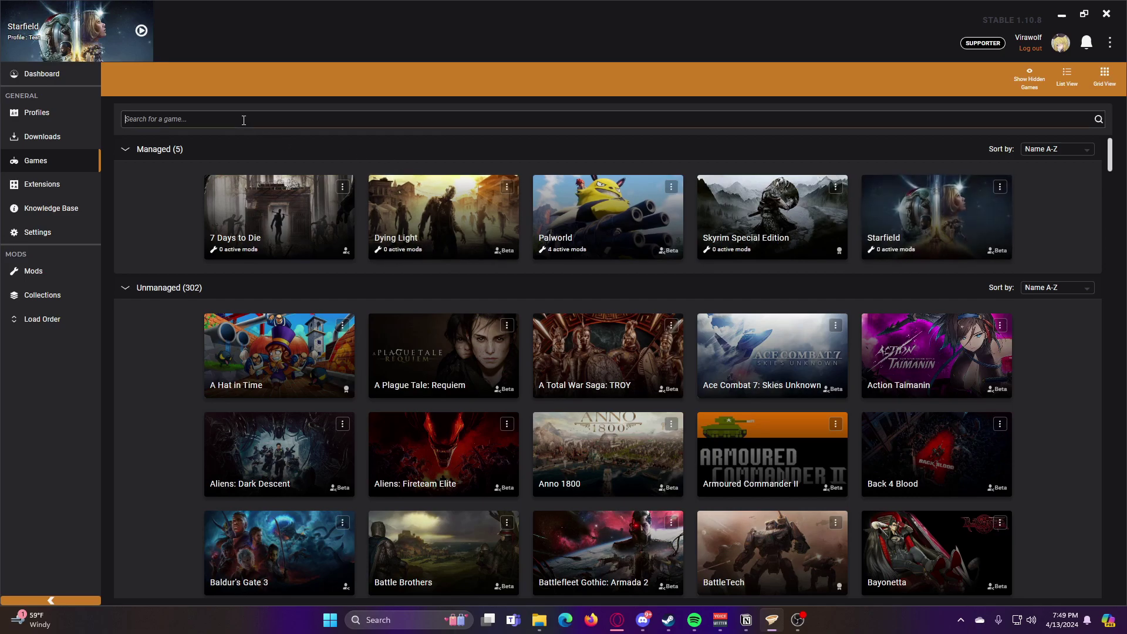
{"action": "left_click", "coordinate": [243, 120]}
{"action": "type", "text": "star"}
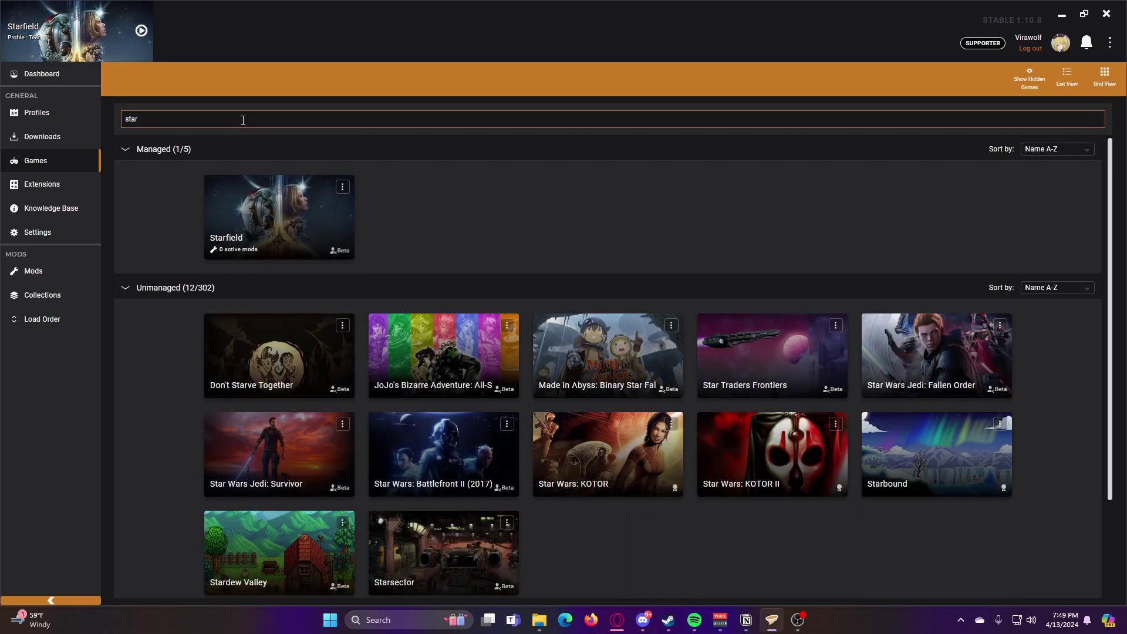
{"action": "scroll", "coordinate": [447, 235], "scroll_direction": "down", "scroll_amount": 3}
{"action": "scroll", "coordinate": [440, 241], "scroll_direction": "up", "scroll_amount": 3}
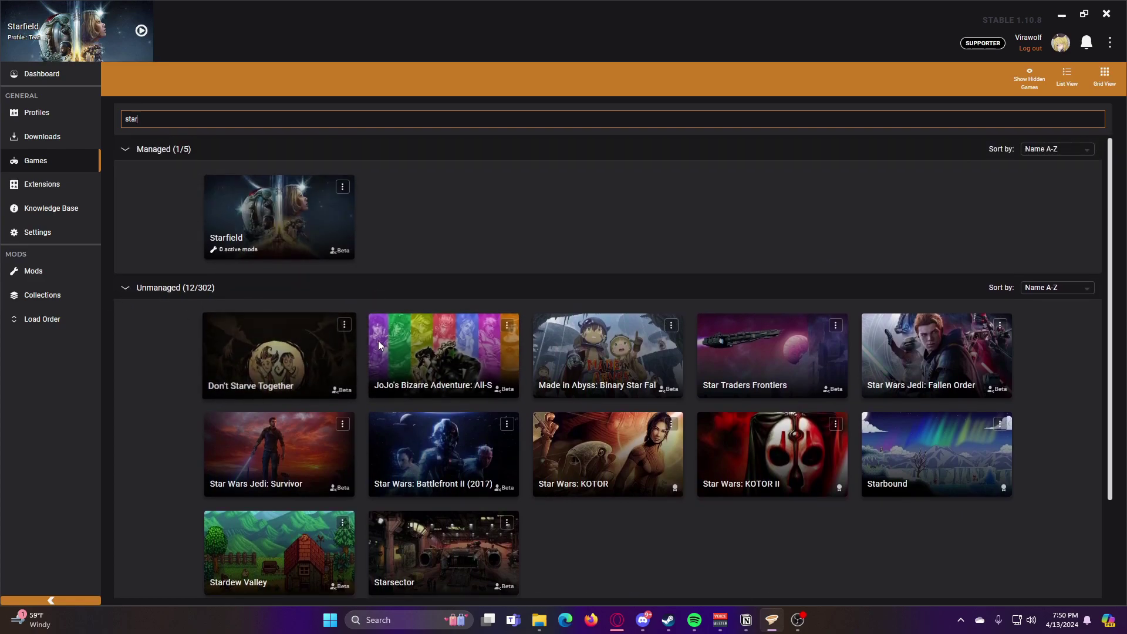
{"action": "mouse_move", "coordinate": [439, 358]}
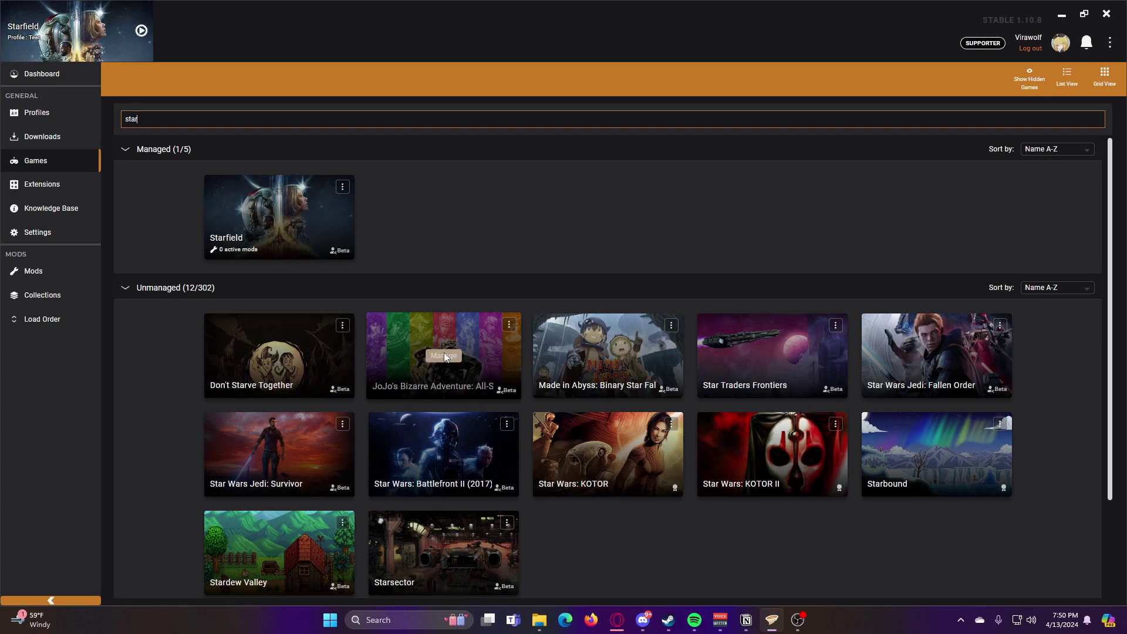
{"action": "left_click", "coordinate": [671, 210]}
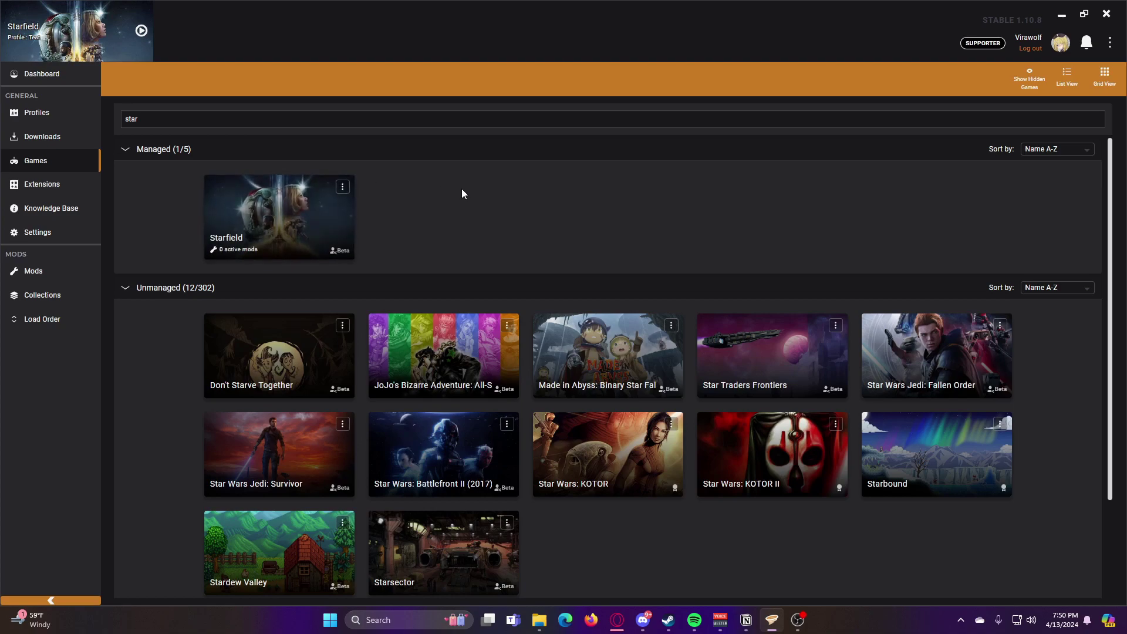
Step: Open the details of the managed Starfield game and choose to set its location manually
{"action": "left_click", "coordinate": [342, 187]}
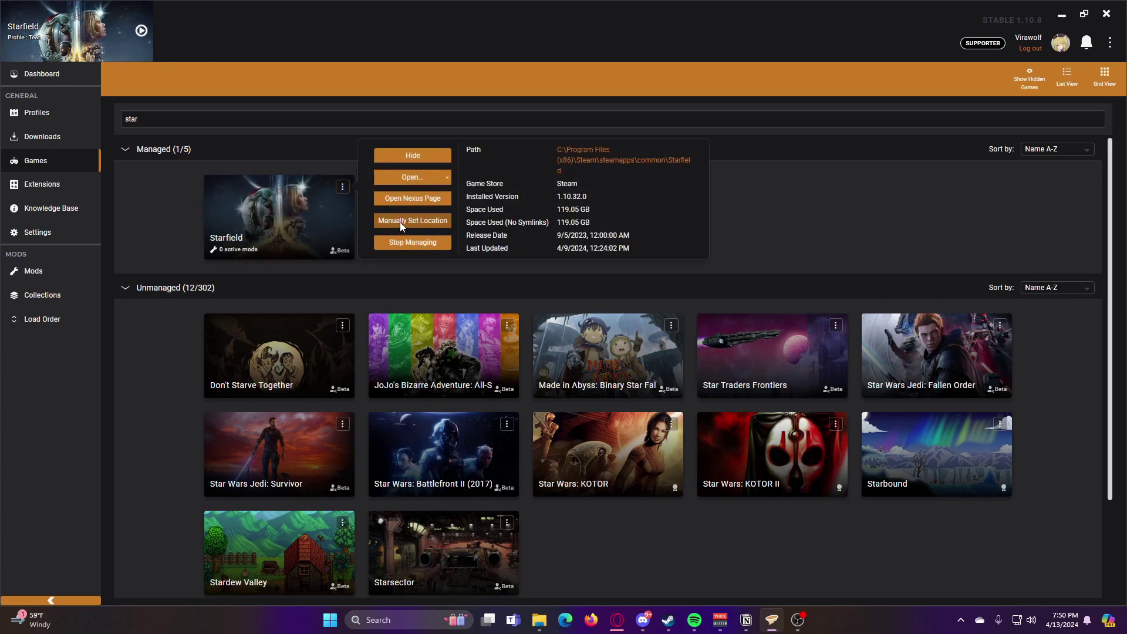
{"action": "left_click", "coordinate": [342, 187]}
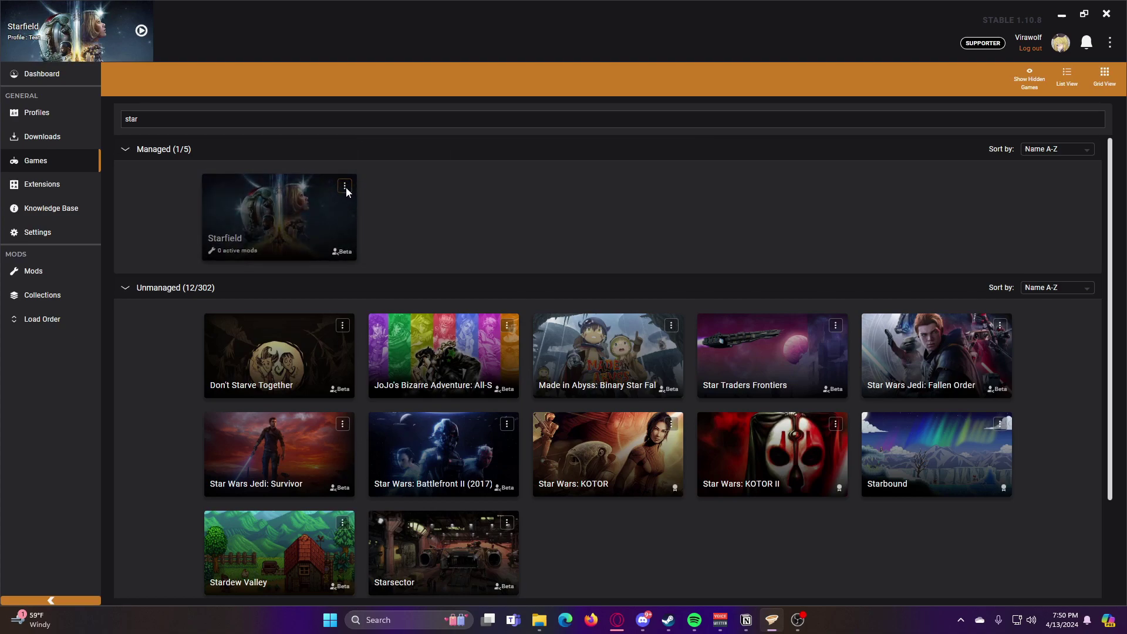
{"action": "left_click", "coordinate": [342, 187]}
{"action": "left_click", "coordinate": [403, 222]}
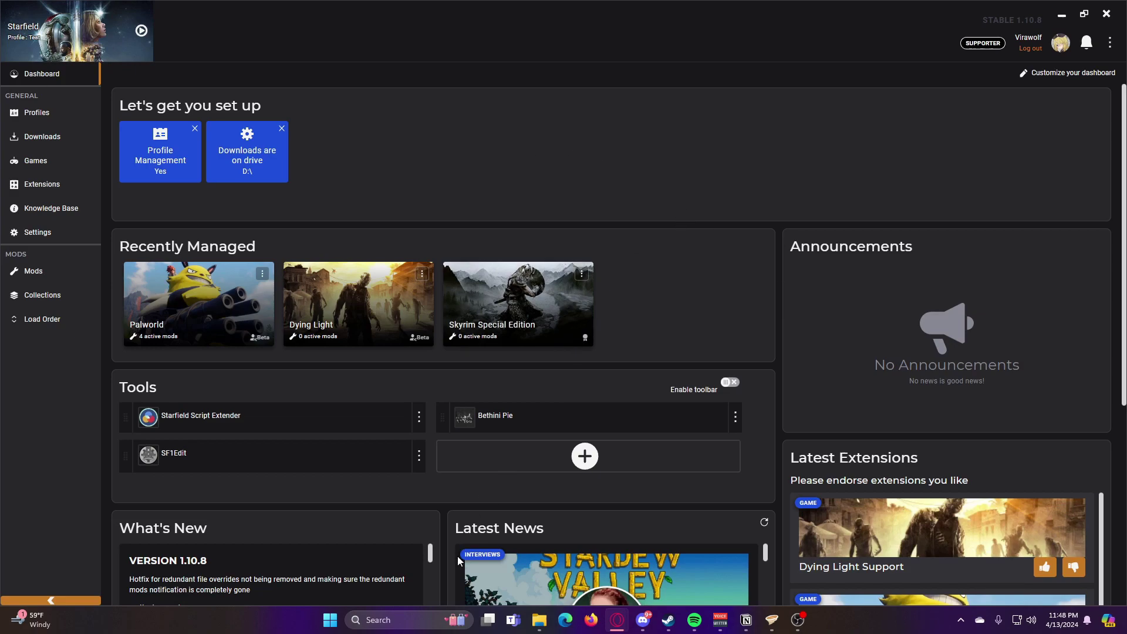
Step: Search Windows for %appdata% and open that folder in File Explorer
{"action": "left_click", "coordinate": [419, 627]}
{"action": "type", "text": "%"}
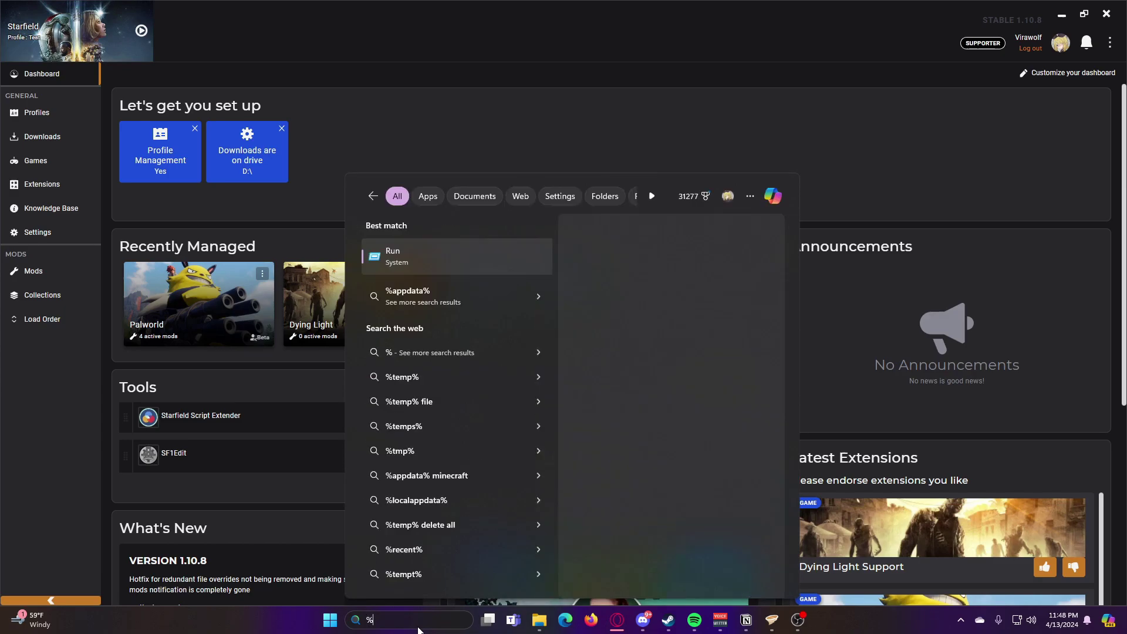
{"action": "type", "text": "appda"}
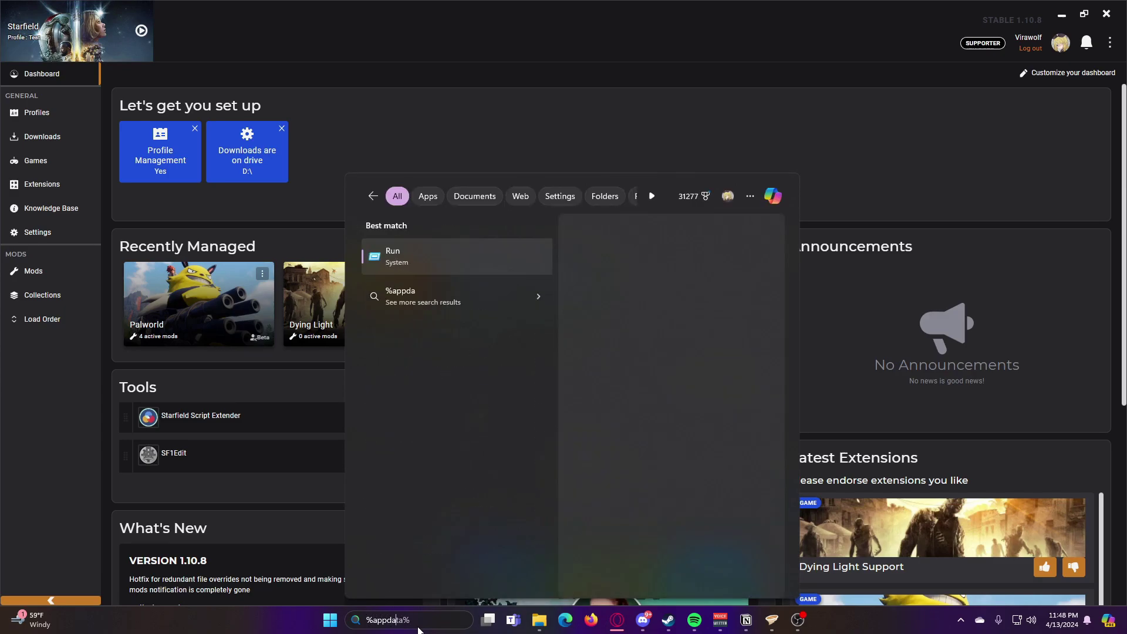
{"action": "type", "text": "ta"}
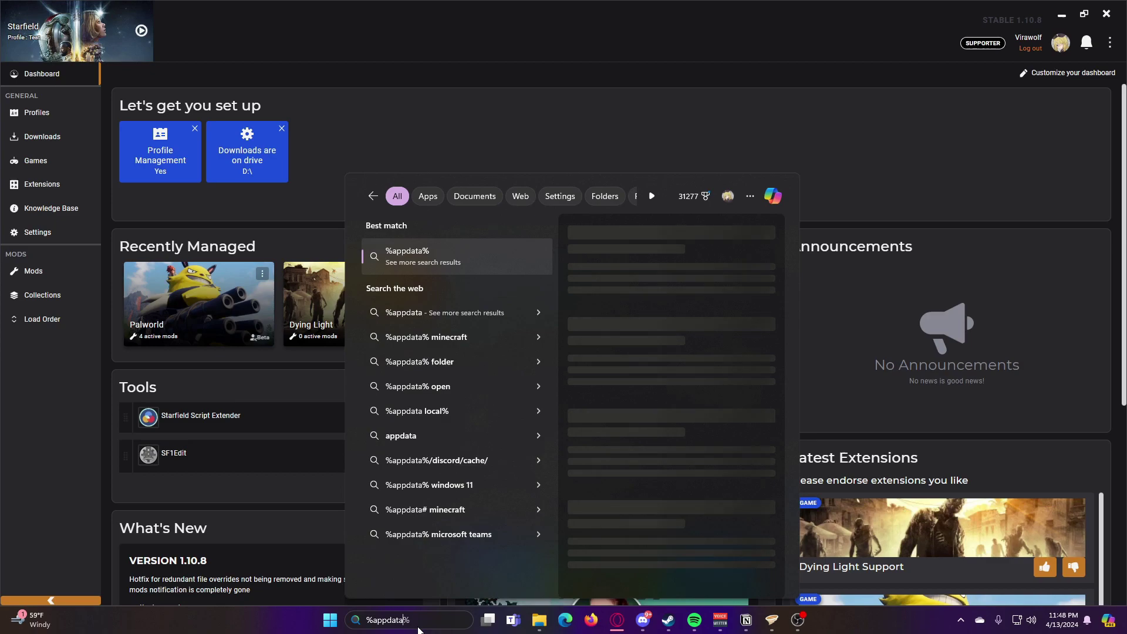
{"action": "type", "text": "%"}
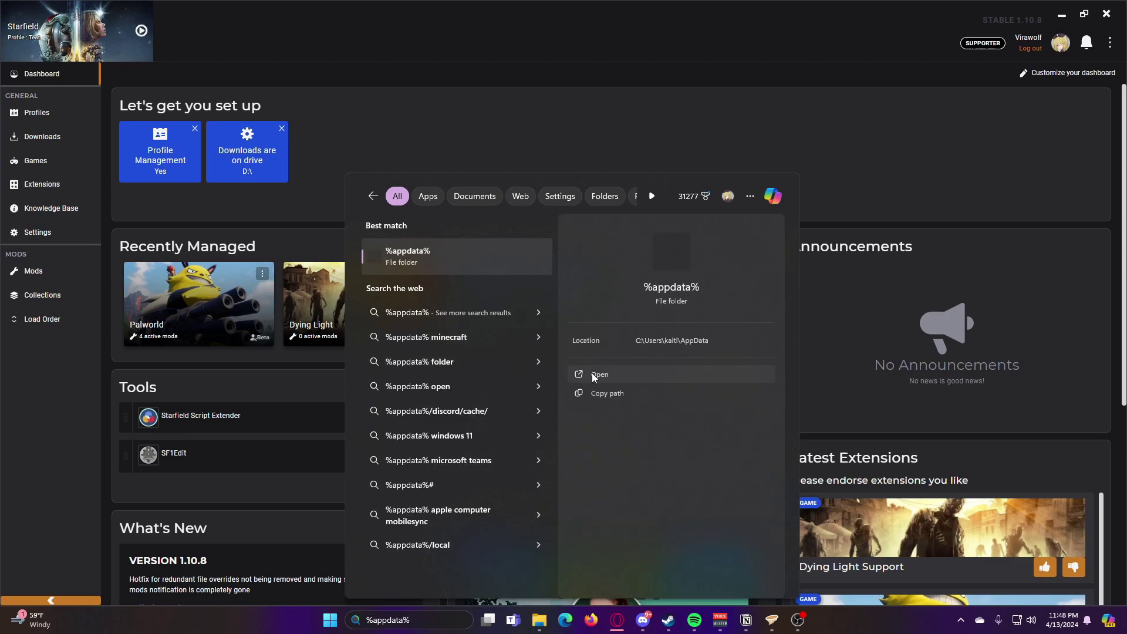
{"action": "left_click", "coordinate": [601, 375]}
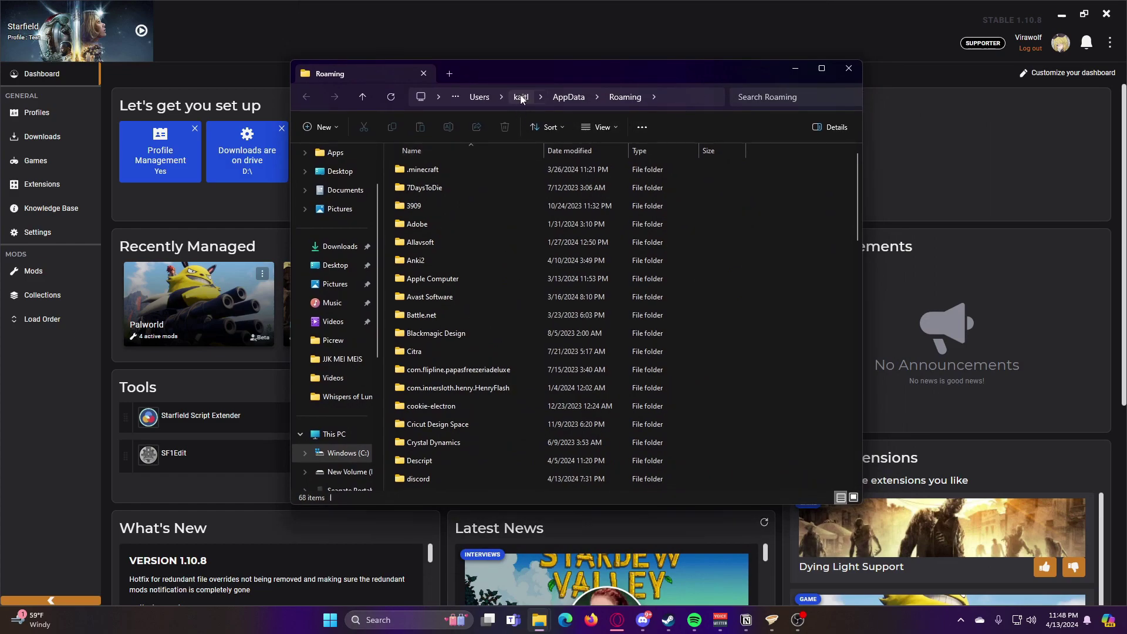
Step: Go up to the user's home folder and open Documents > My Games > Starfield
{"action": "left_click", "coordinate": [520, 98]}
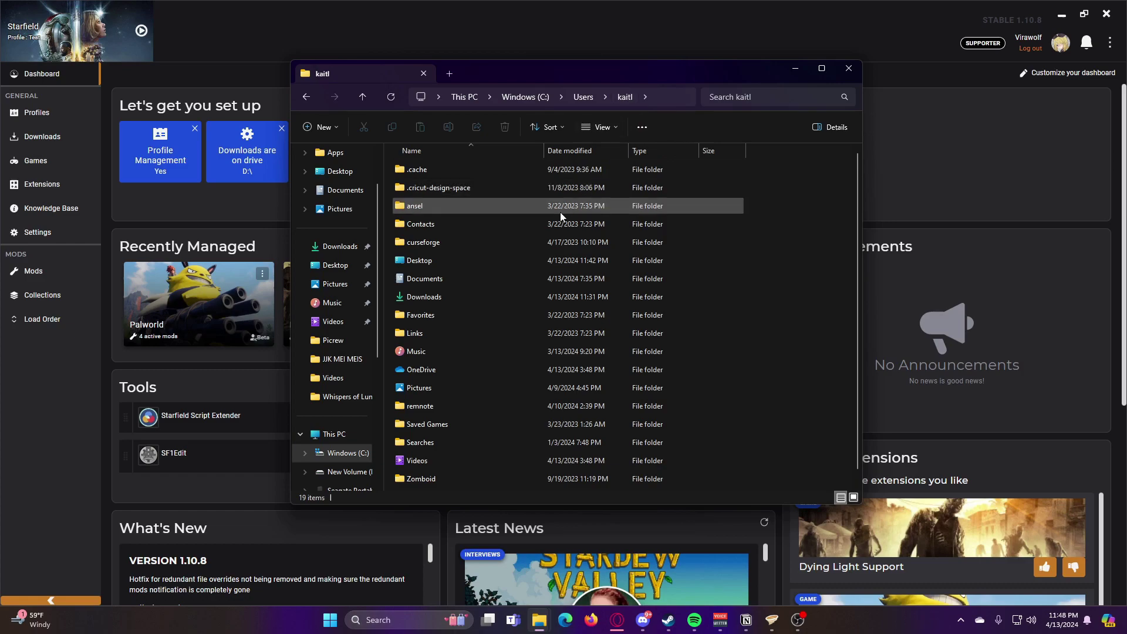
{"action": "double_click", "coordinate": [481, 277]}
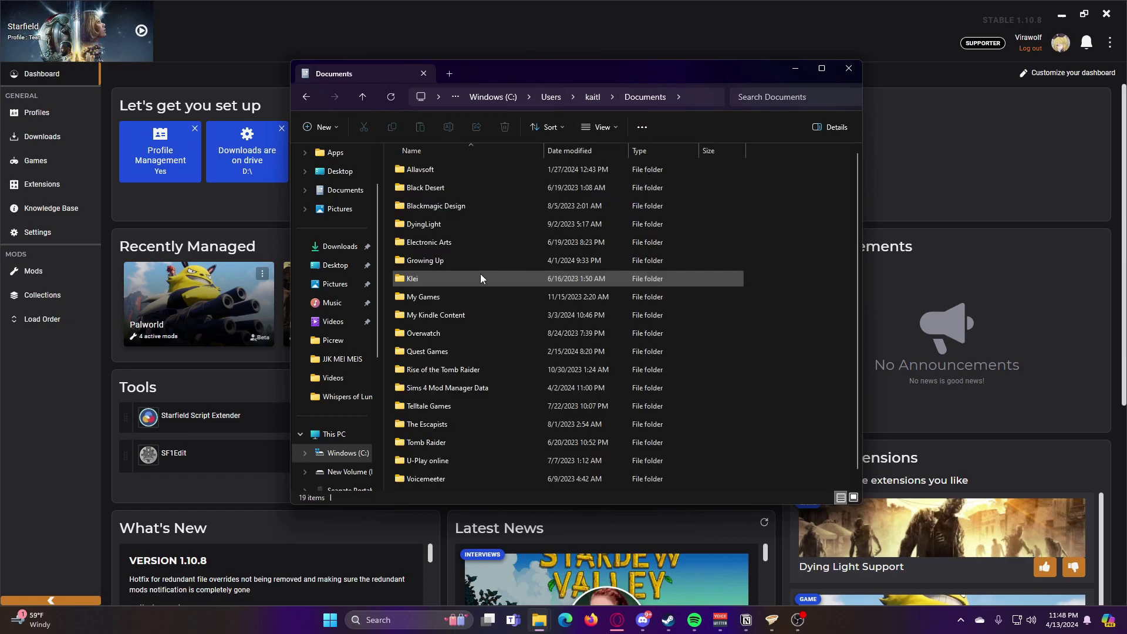
{"action": "double_click", "coordinate": [485, 296]}
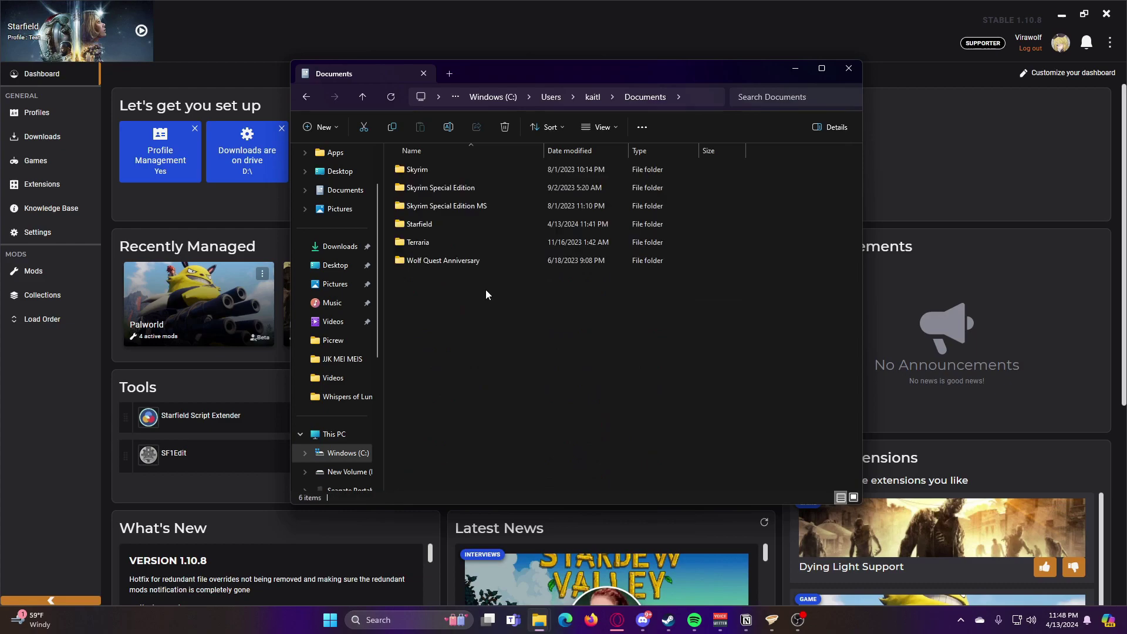
{"action": "double_click", "coordinate": [454, 223]}
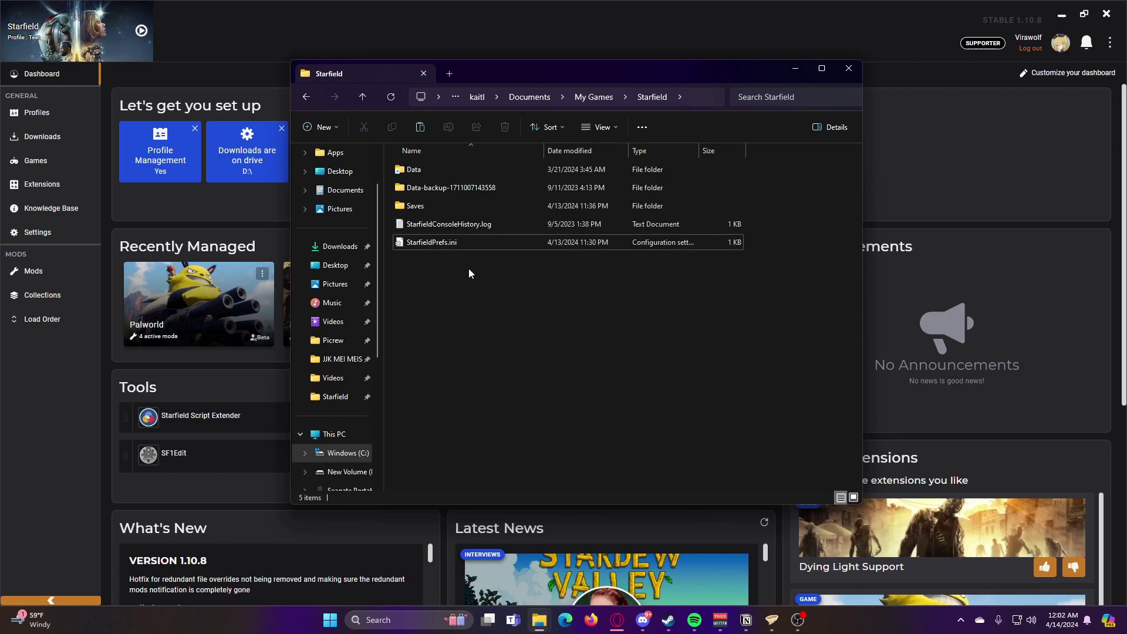
Step: Copy StarfieldPrefs.ini, paste a duplicate into the same Starfield folder and select the duplicate
{"action": "right_click", "coordinate": [444, 242]}
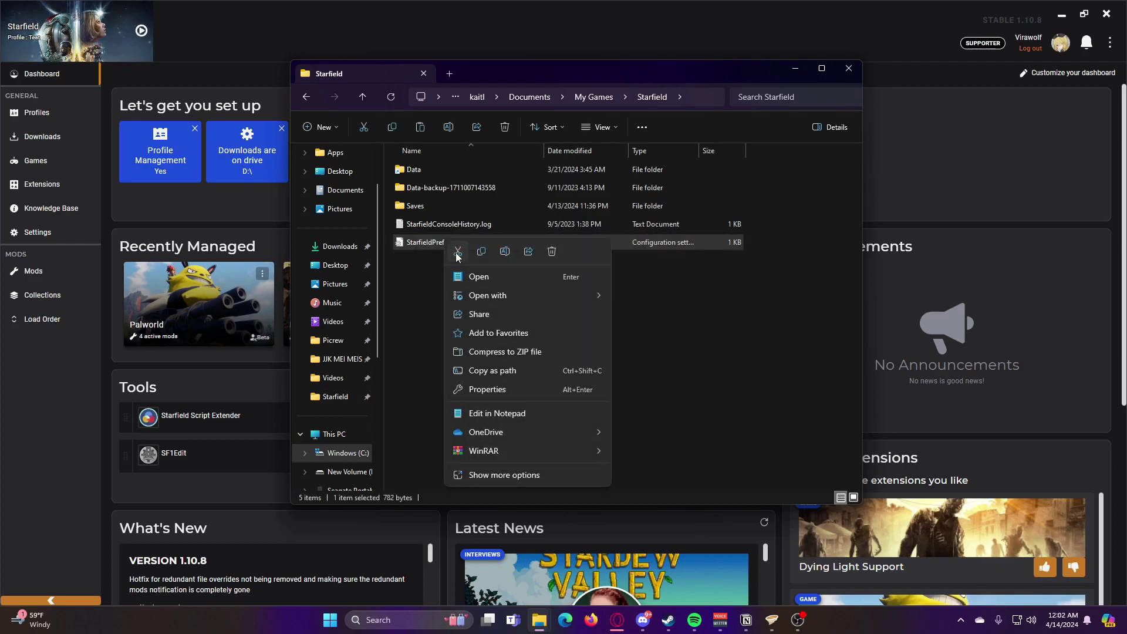
{"action": "left_click", "coordinate": [480, 254]}
{"action": "right_click", "coordinate": [449, 275]}
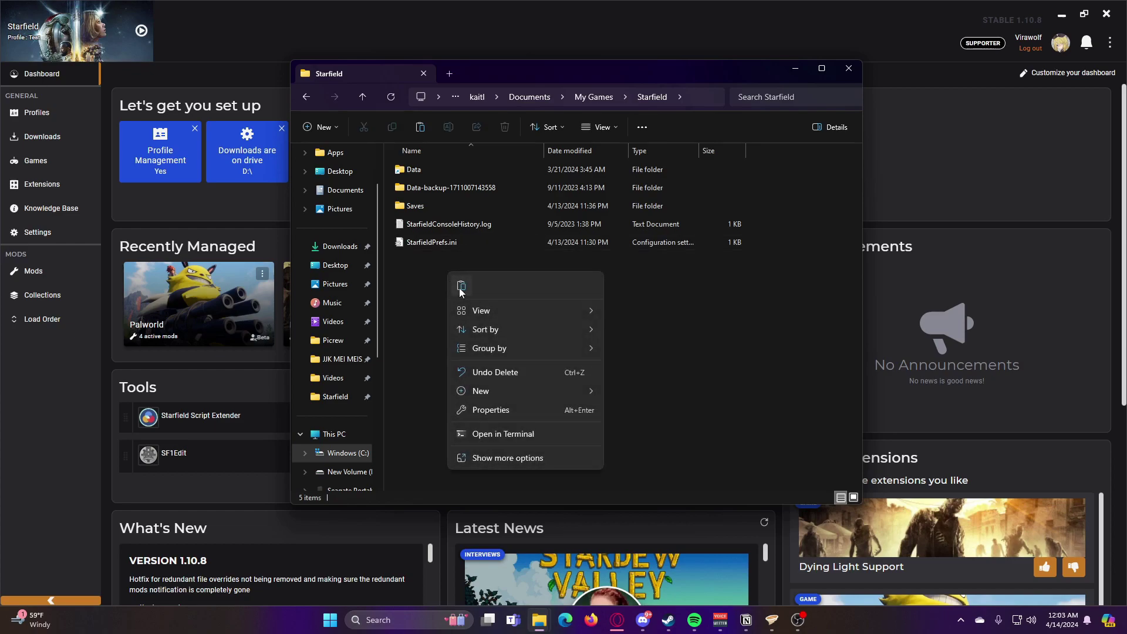
{"action": "left_click", "coordinate": [460, 282]}
{"action": "right_click", "coordinate": [465, 288]}
{"action": "left_click", "coordinate": [455, 260]}
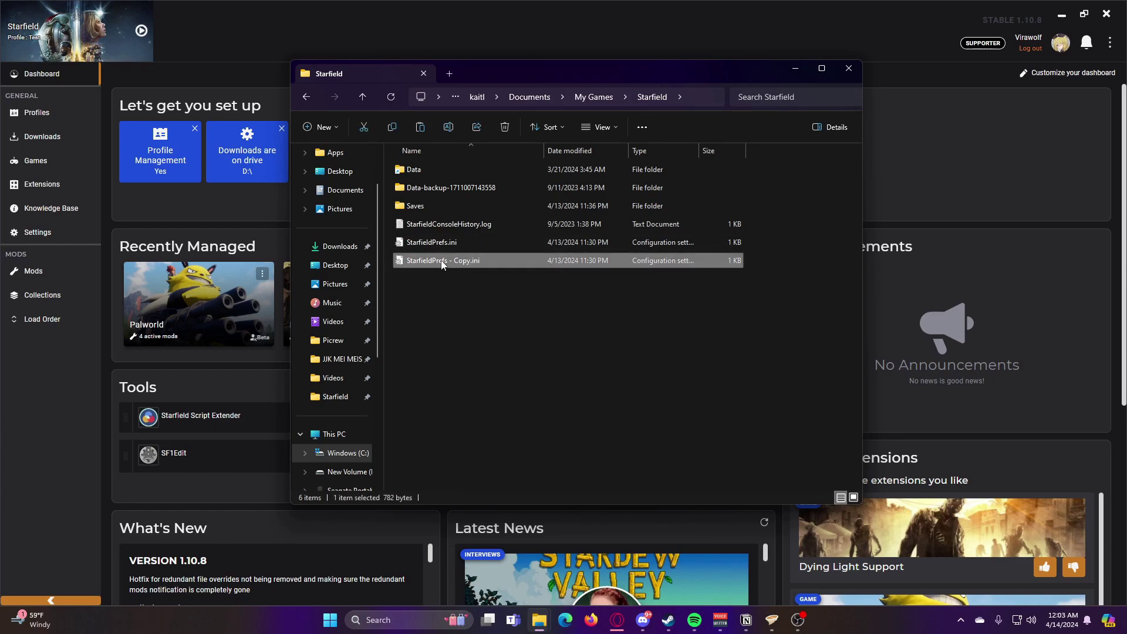
Step: Rename the duplicated StarfieldPrefs file to StarfieldCustom.ini
{"action": "right_click", "coordinate": [448, 261]}
{"action": "left_click", "coordinate": [492, 496]}
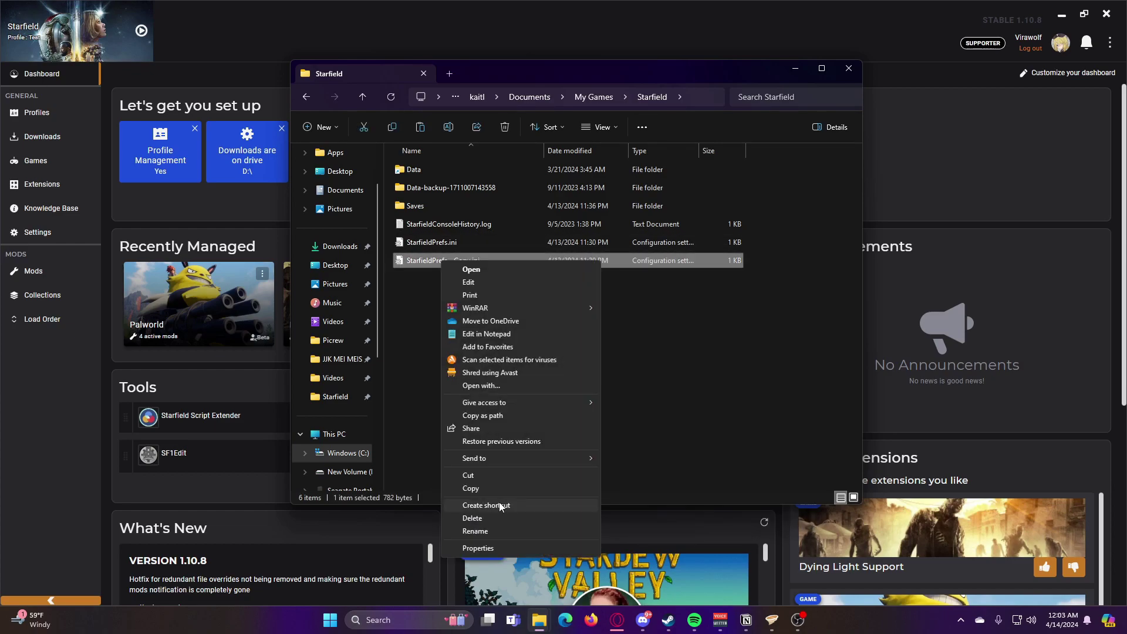
{"action": "left_click", "coordinate": [499, 534]}
{"action": "type", "text": "Starfield"}
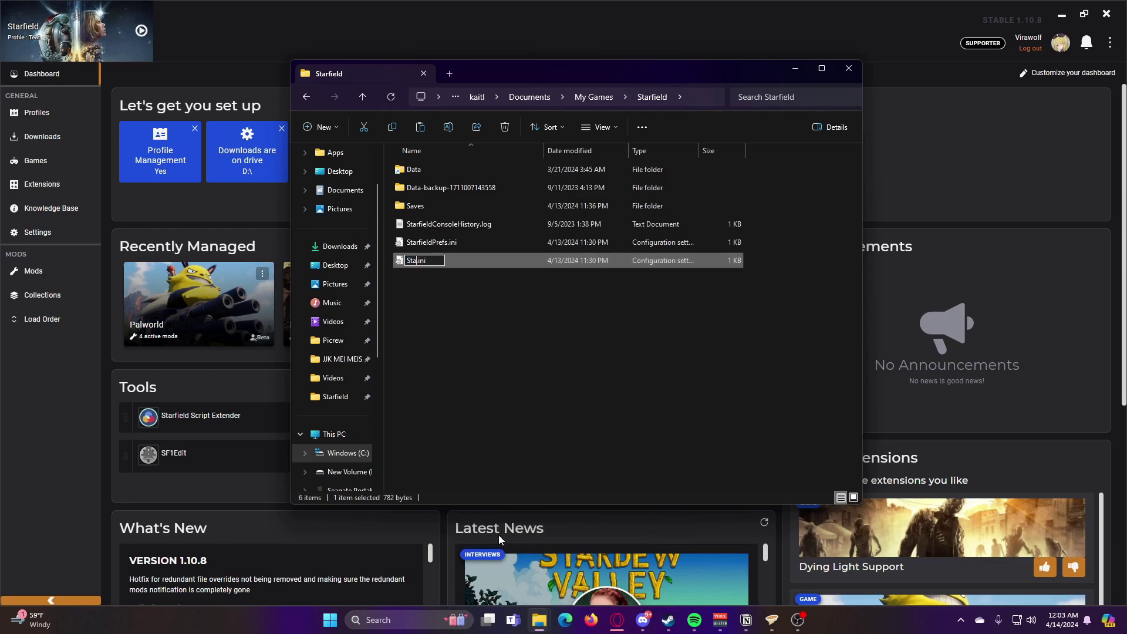
{"action": "type", "text": "Custom"}
{"action": "key", "text": "Return"}
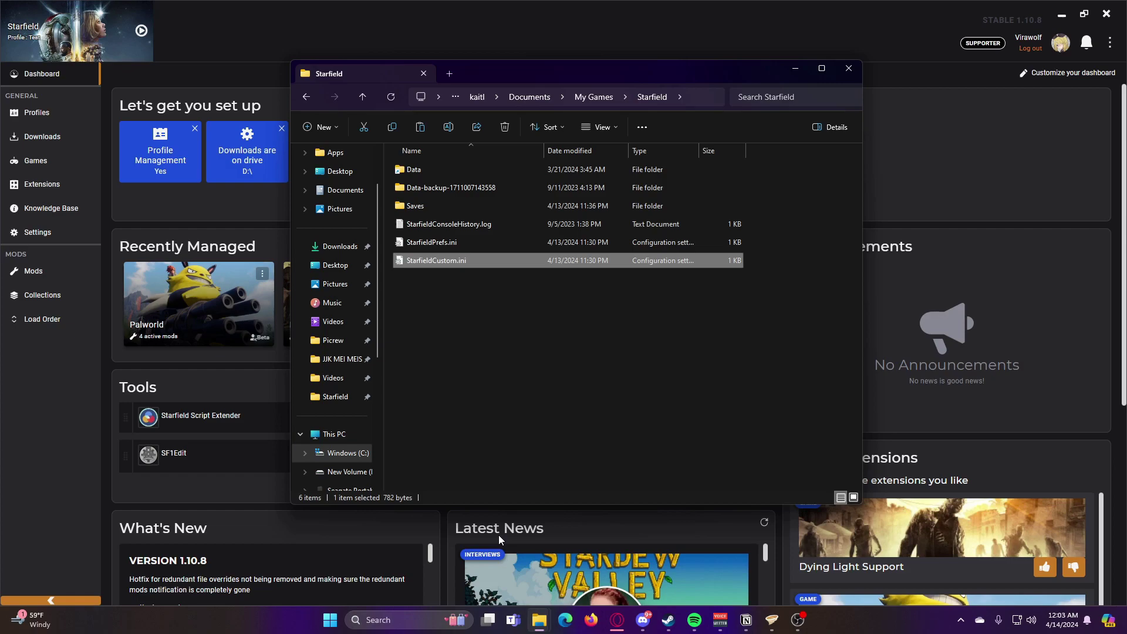
{"action": "left_click", "coordinate": [433, 275]}
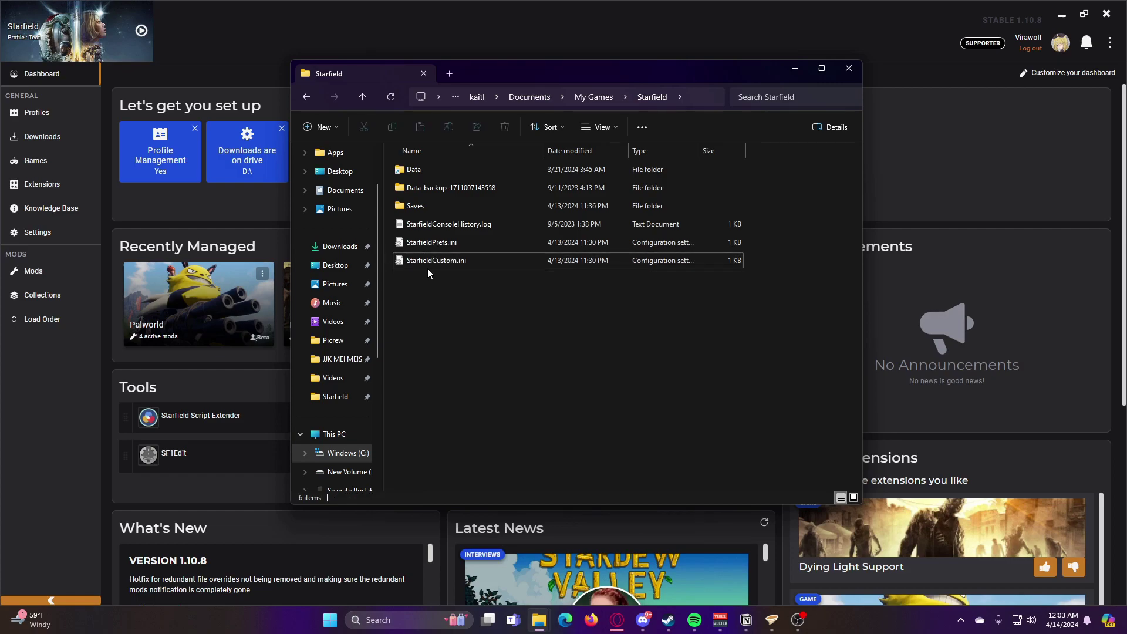
Step: Open StarfieldCustom.ini and replace its entire contents with the [Archive] section containing bInvalidateOlderFiles=1 and an empty sResourceDataDirsFinal=
{"action": "double_click", "coordinate": [455, 264]}
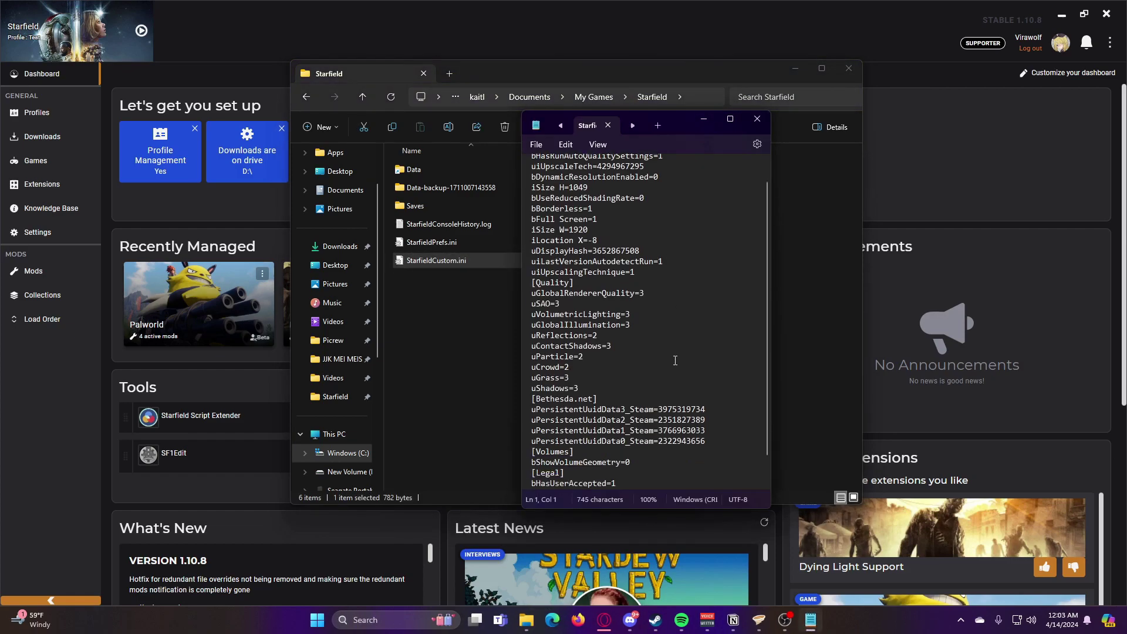
{"action": "scroll", "coordinate": [677, 445], "scroll_direction": "down", "scroll_amount": 2}
{"action": "left_click_drag", "start_coordinate": [692, 481], "coordinate": [526, 171]}
{"action": "key", "text": "BackSpace"}
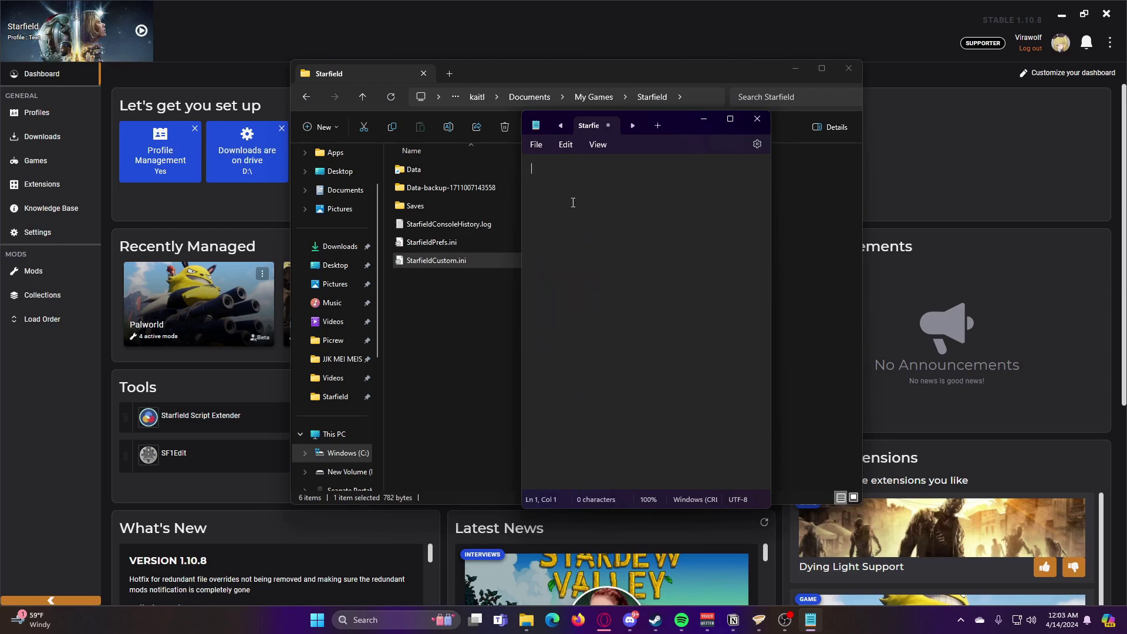
{"action": "key", "text": "ctrl+v"}
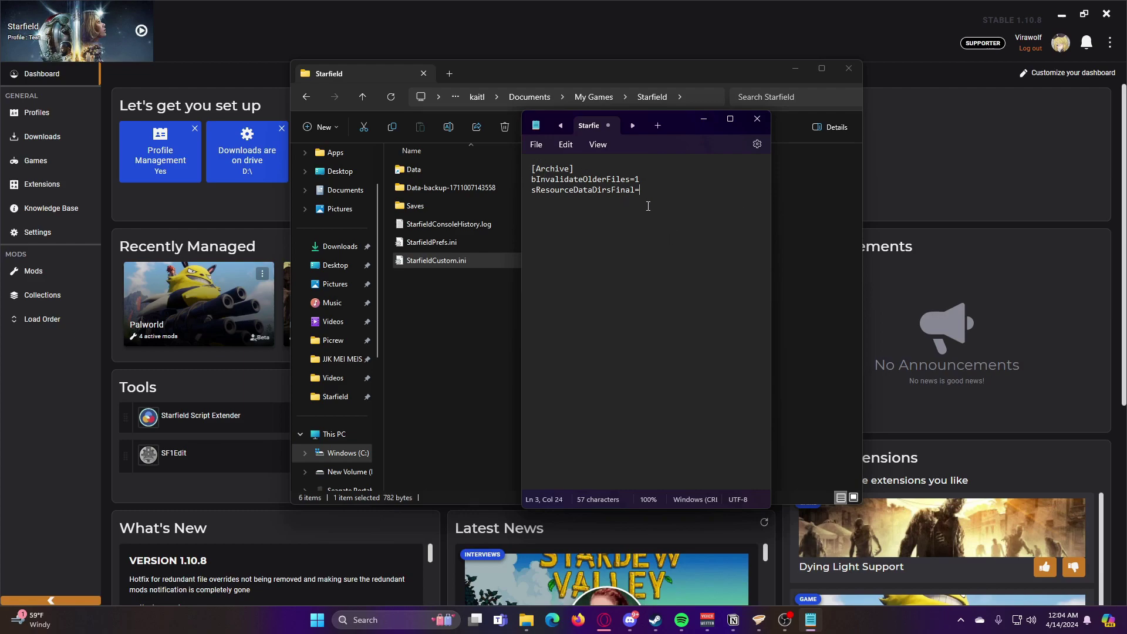
Step: Save StarfieldCustom.ini, close the text editor and close the Starfield folder window
{"action": "left_click", "coordinate": [536, 144]}
{"action": "left_click", "coordinate": [551, 229]}
{"action": "left_click", "coordinate": [757, 119]}
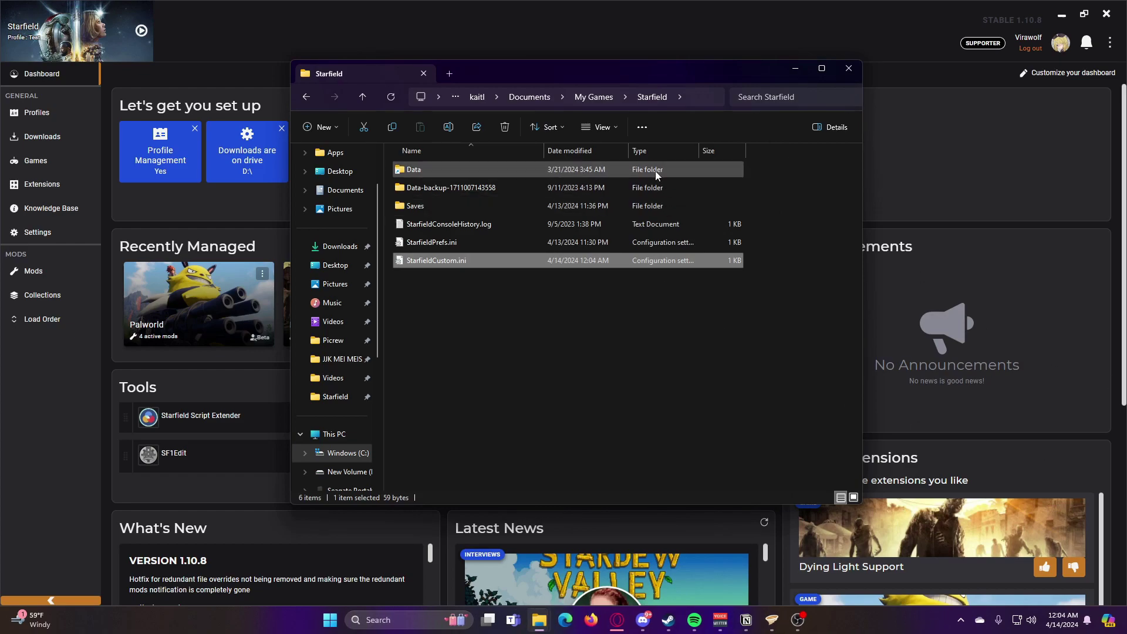
{"action": "left_click", "coordinate": [850, 69]}
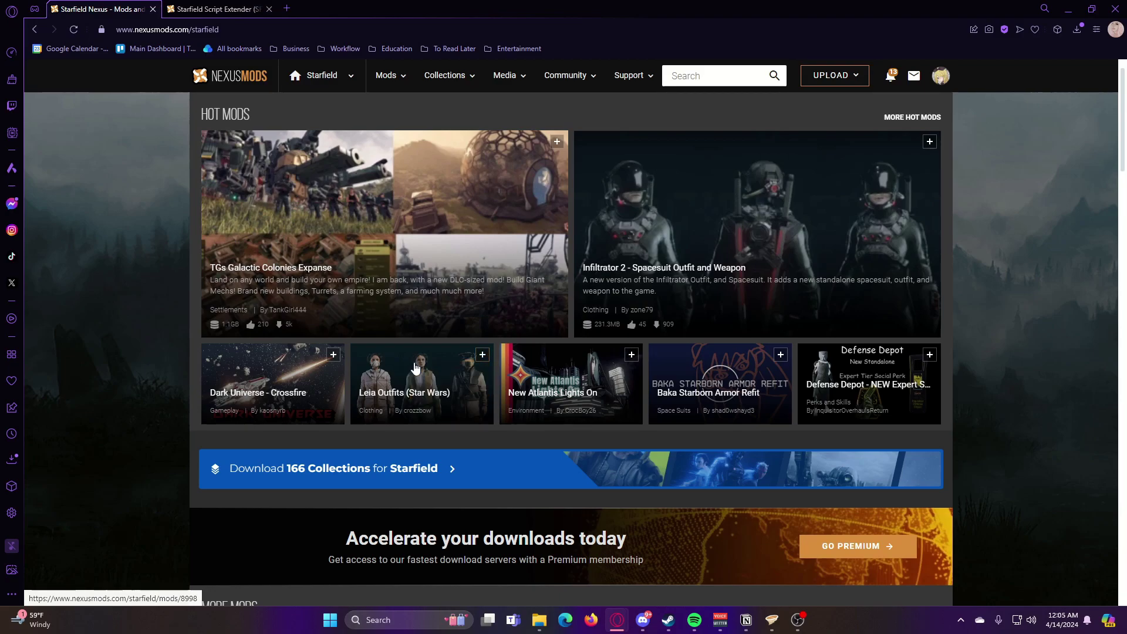
Step: On the Nexus Mods website, go to the home page and open the Starfield section, down to its More Mods list
{"action": "left_click", "coordinate": [235, 78]}
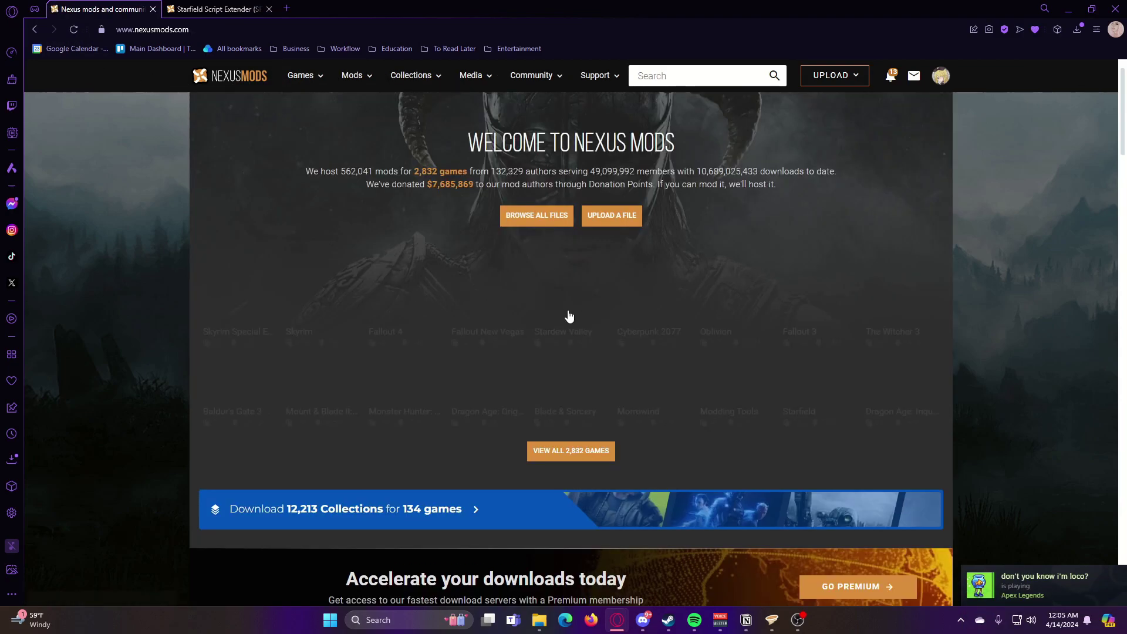
{"action": "scroll", "coordinate": [813, 359], "scroll_direction": "down", "scroll_amount": 2}
{"action": "left_click", "coordinate": [813, 360]}
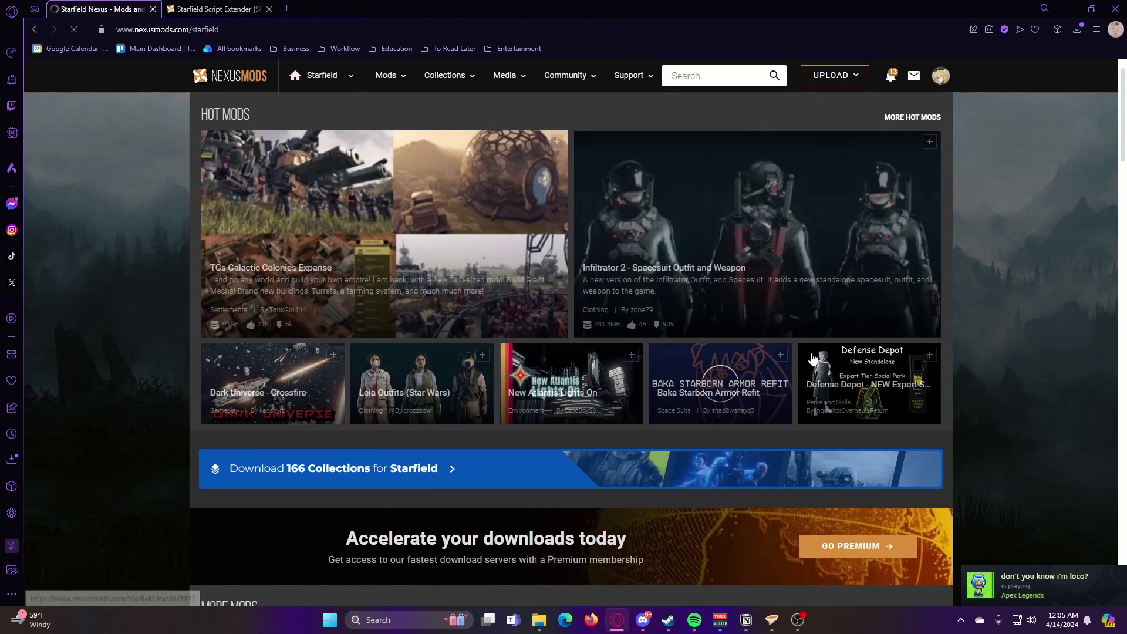
{"action": "scroll", "coordinate": [467, 292], "scroll_direction": "down", "scroll_amount": 4}
{"action": "scroll", "coordinate": [121, 259], "scroll_direction": "down", "scroll_amount": 3}
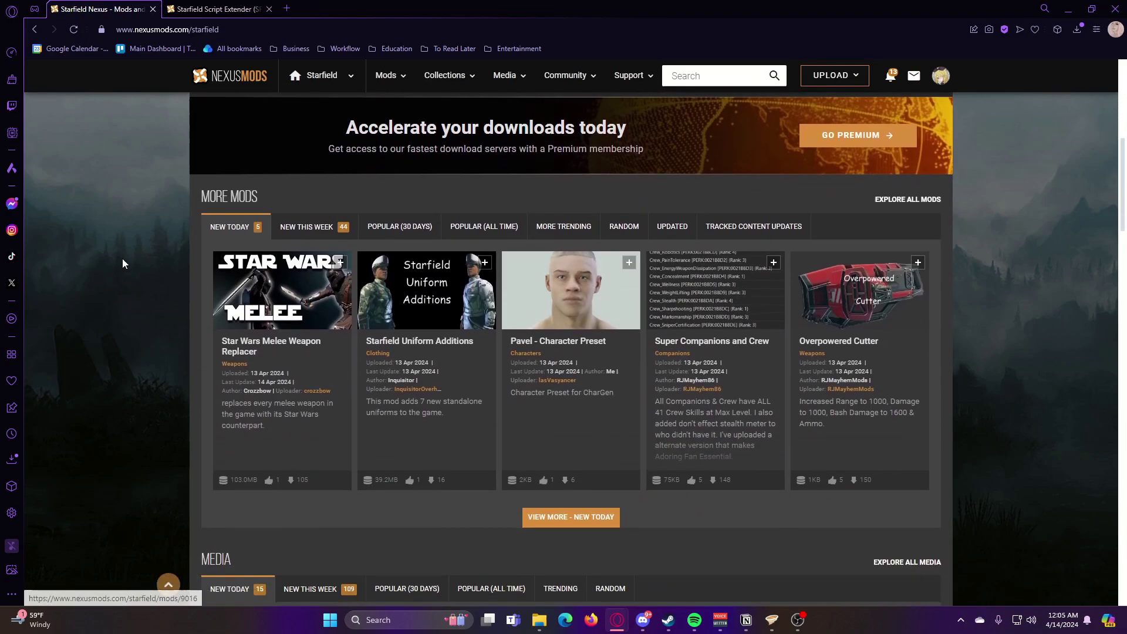
Step: Show the all-time popular Starfield mods and open the StarUI Inventory mod page
{"action": "left_click", "coordinate": [493, 234]}
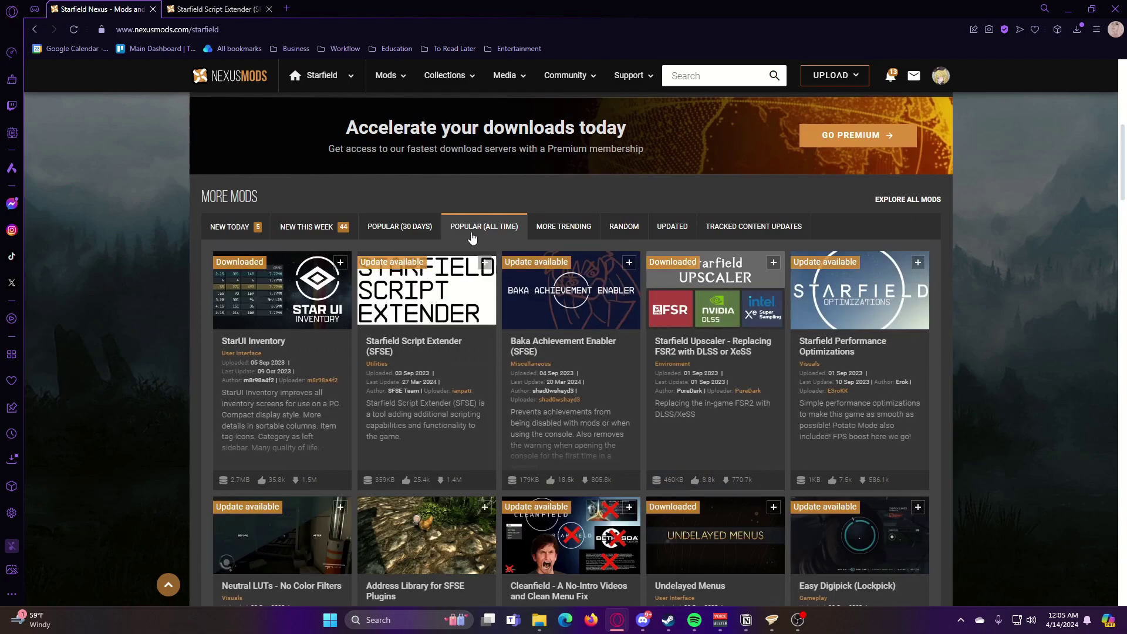
{"action": "left_click", "coordinate": [278, 346]}
{"action": "scroll", "coordinate": [355, 364], "scroll_direction": "up", "scroll_amount": 2}
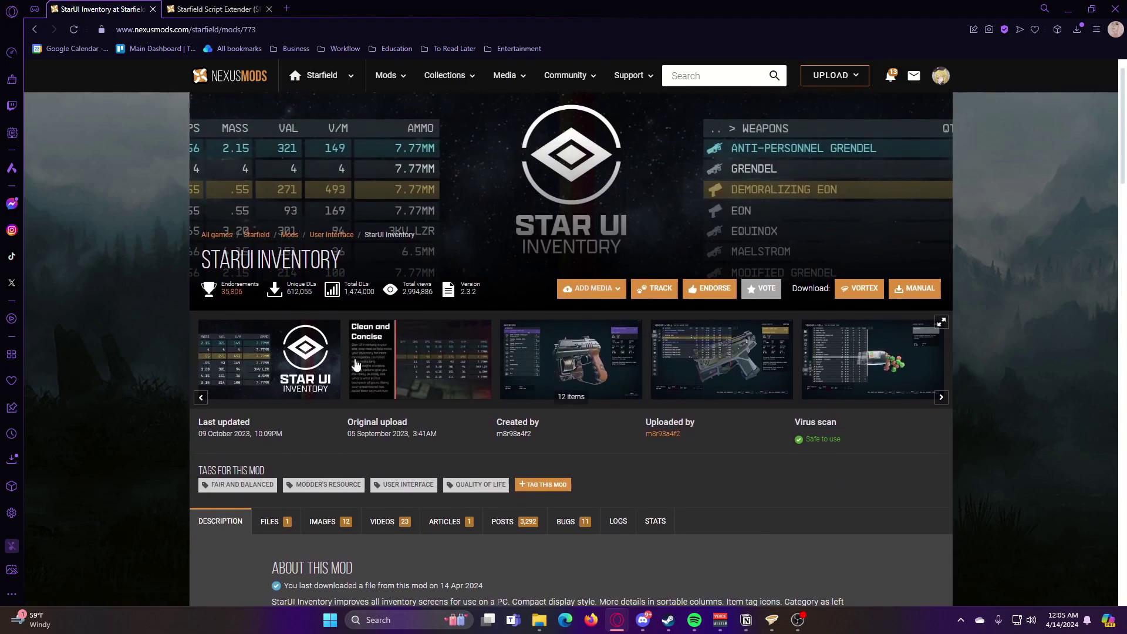
Step: Download StarUI Inventory's main file through the mod manager with the free slow download, letting the site open Vortex
{"action": "scroll", "coordinate": [445, 245], "scroll_direction": "down", "scroll_amount": 3}
{"action": "left_click", "coordinate": [269, 340]}
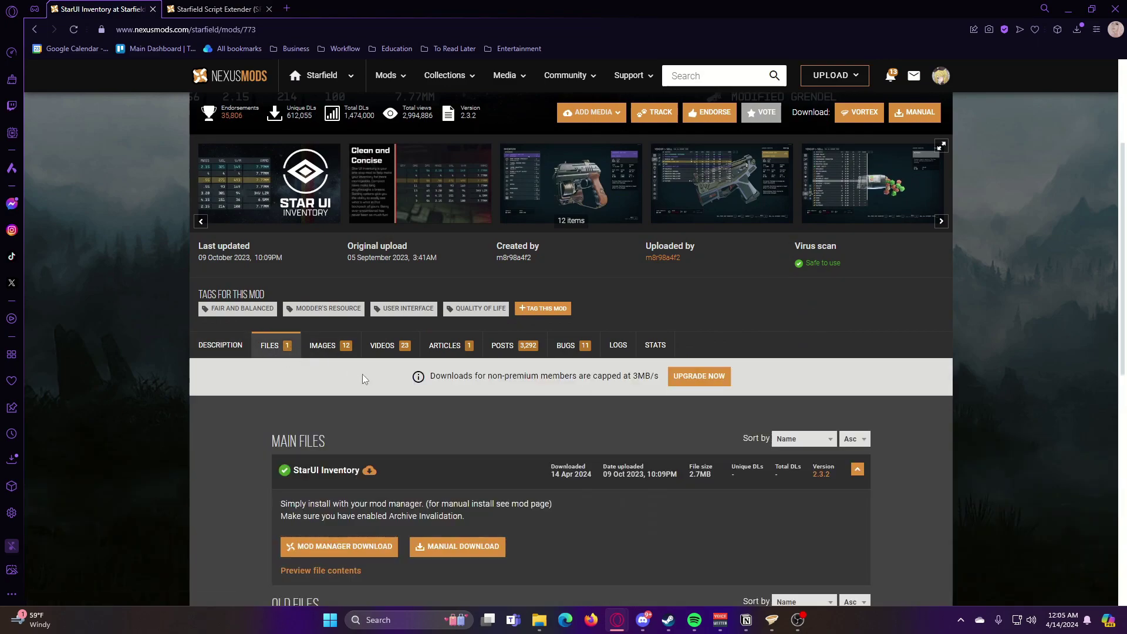
{"action": "scroll", "coordinate": [364, 382], "scroll_direction": "down", "scroll_amount": 1}
{"action": "left_click", "coordinate": [317, 496]}
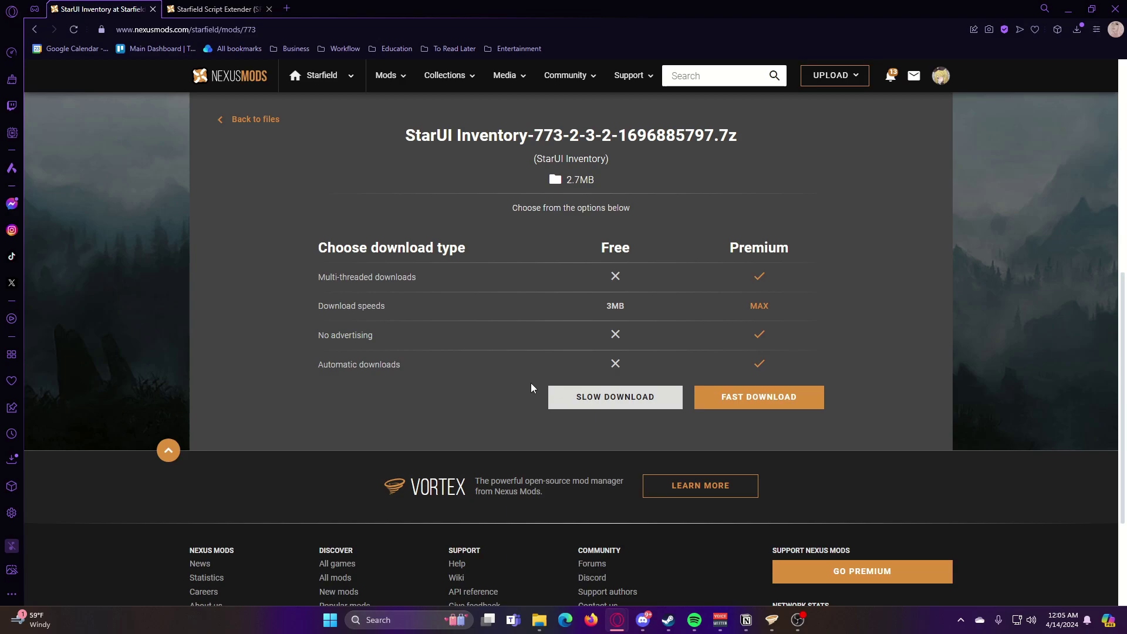
{"action": "left_click", "coordinate": [580, 403]}
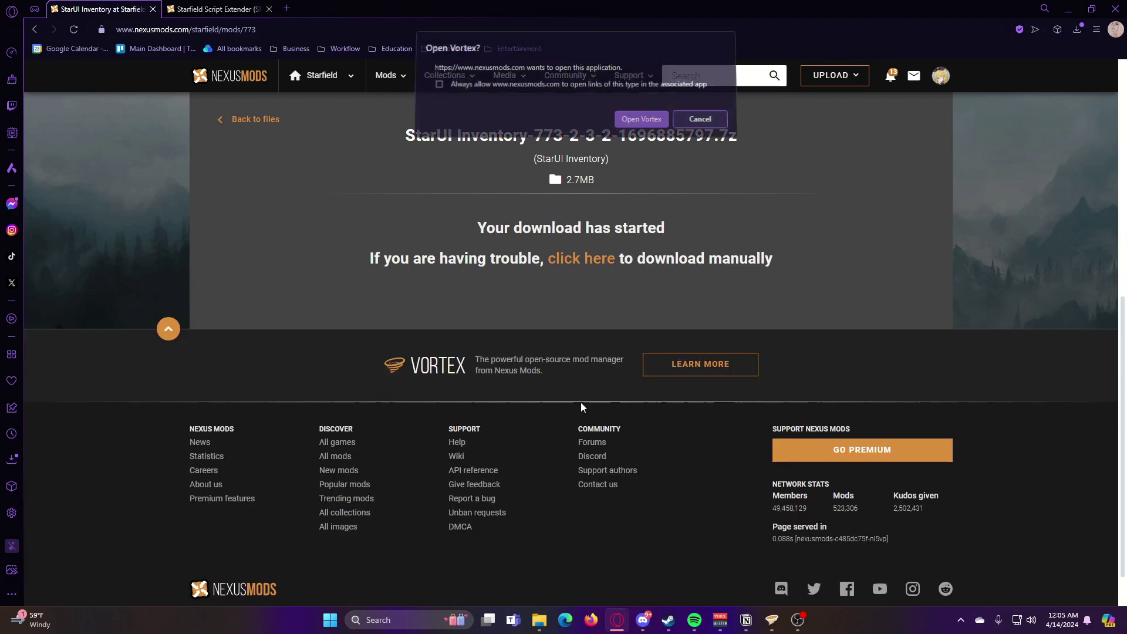
{"action": "left_click", "coordinate": [633, 122]}
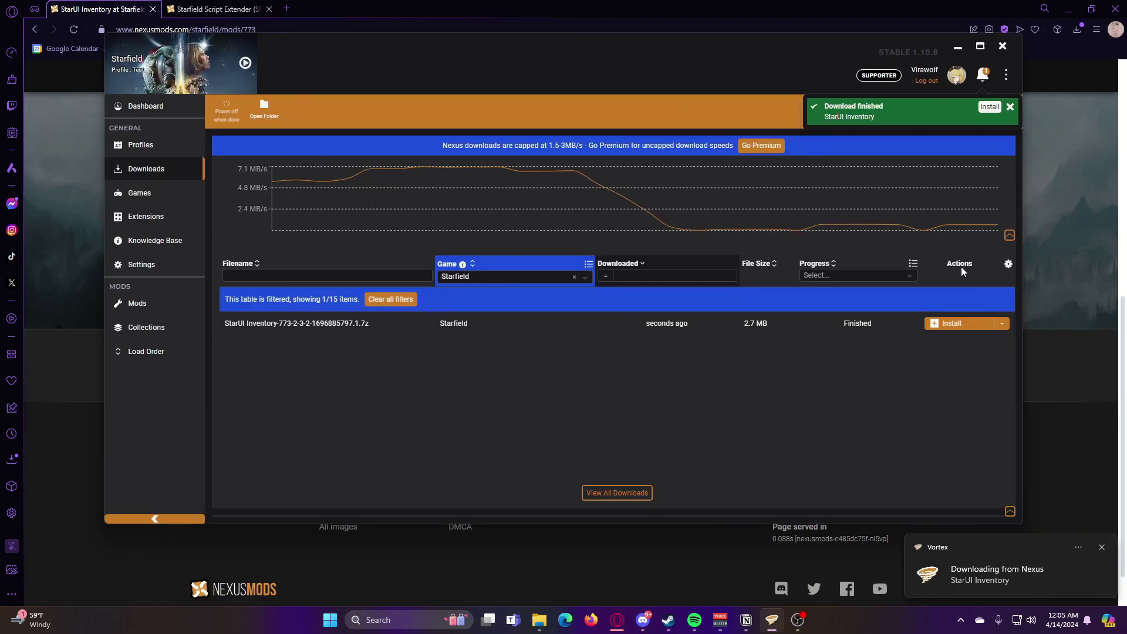
Step: Install StarUI Inventory in Vortex with the Vortex, Colored and 60 FPS options, and enable the mod
{"action": "left_click", "coordinate": [943, 324]}
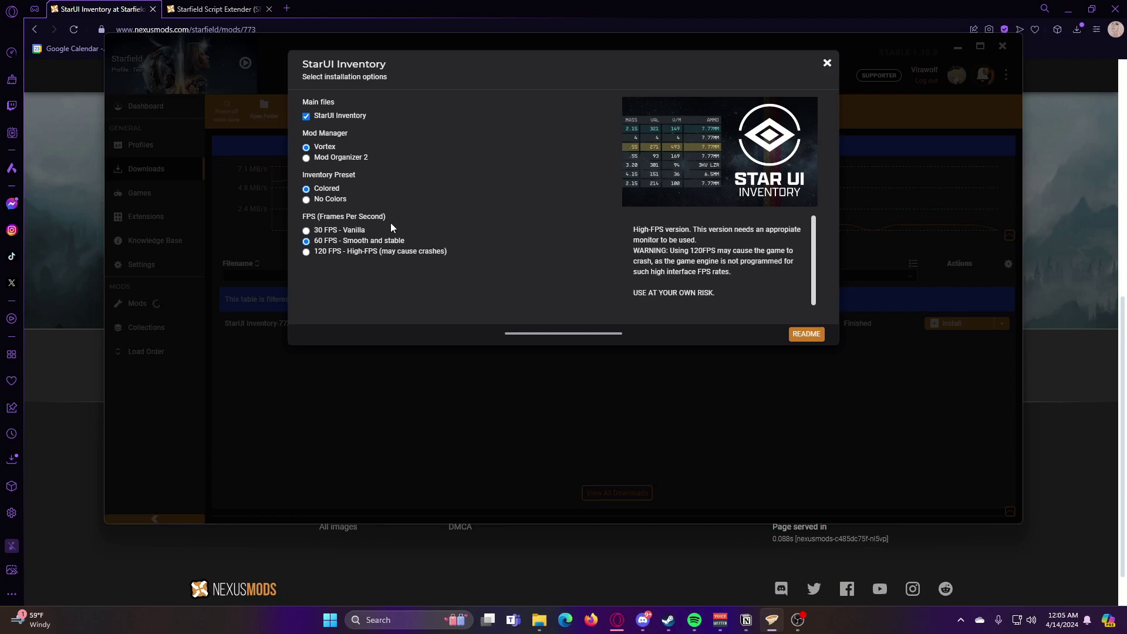
{"action": "left_click", "coordinate": [806, 334]}
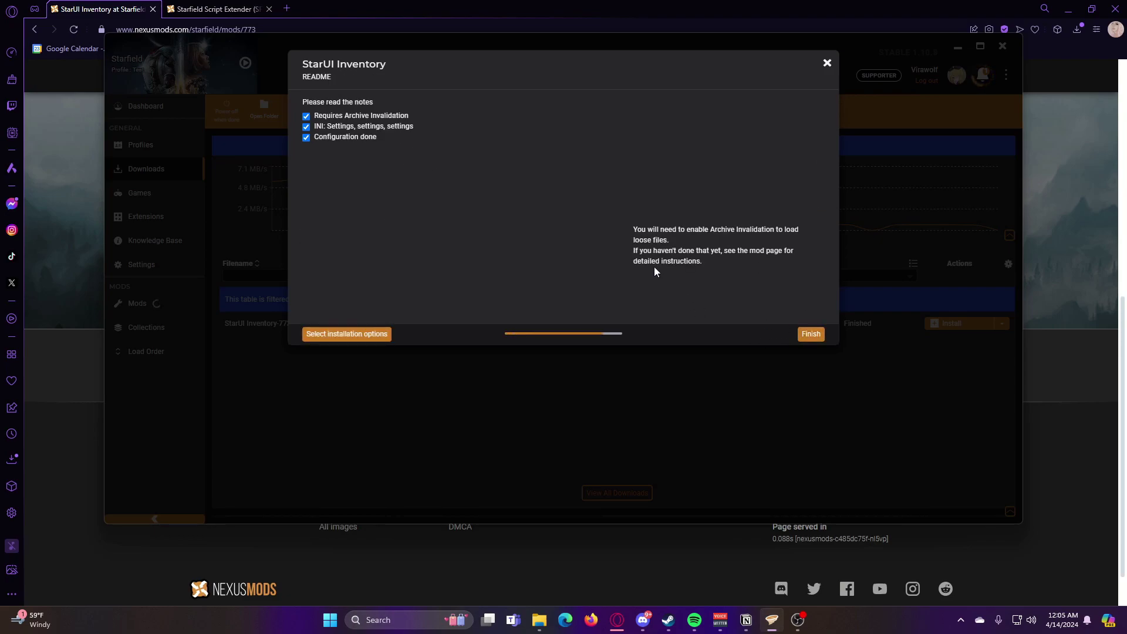
{"action": "left_click", "coordinate": [809, 333]}
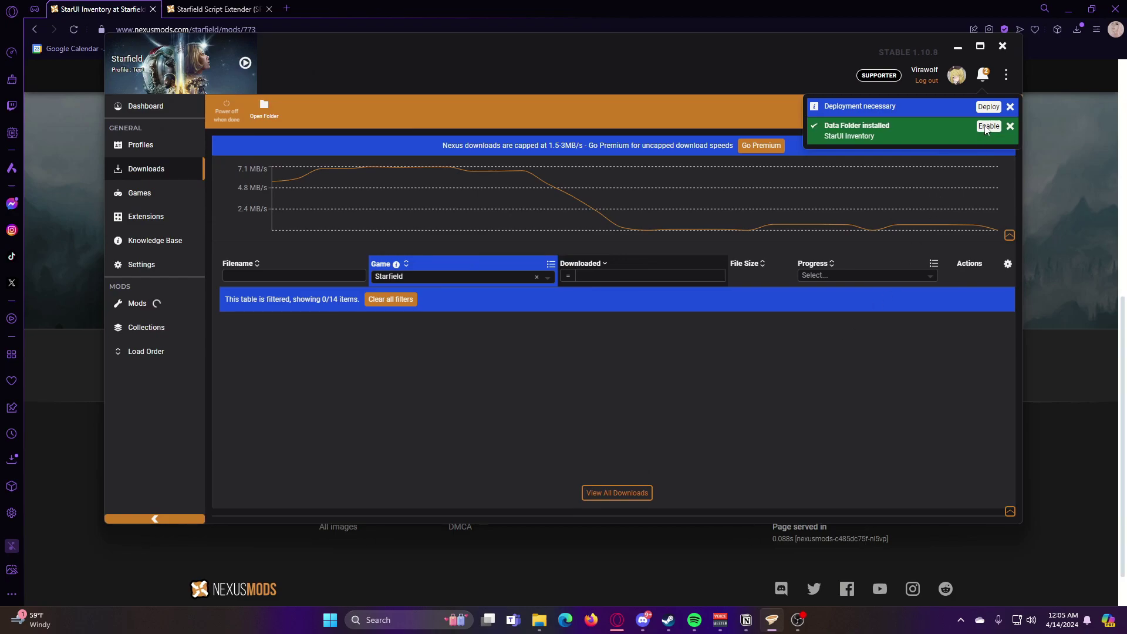
{"action": "left_click", "coordinate": [986, 127]}
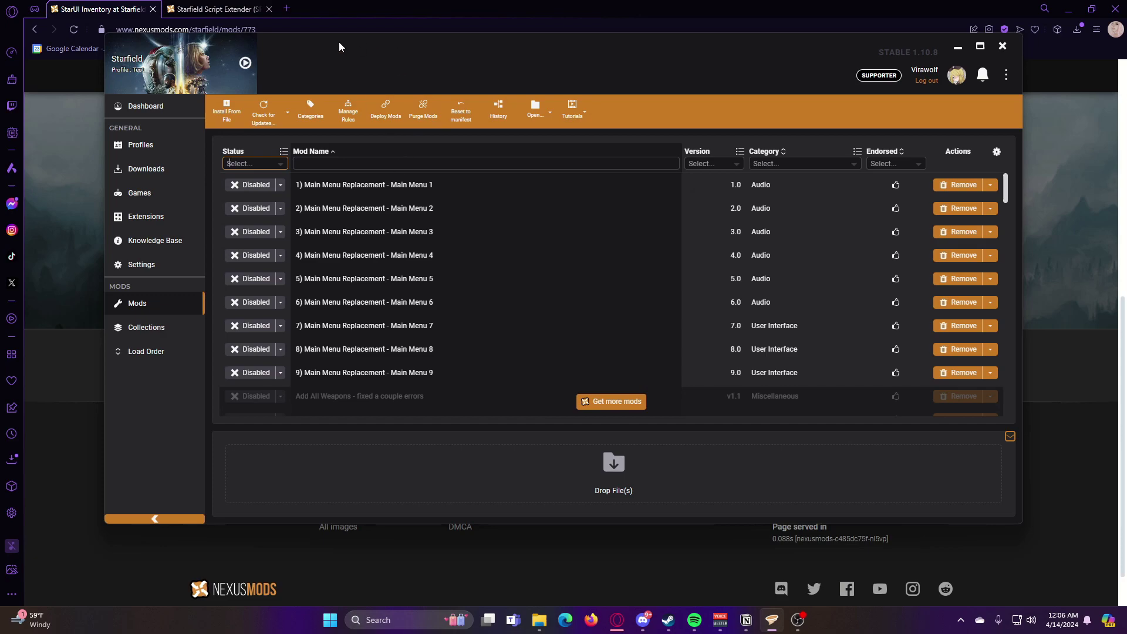
Step: Launch Starfield from Vortex and open the Weapons category of the character's inventory to check the modded interface
{"action": "left_click", "coordinate": [246, 64]}
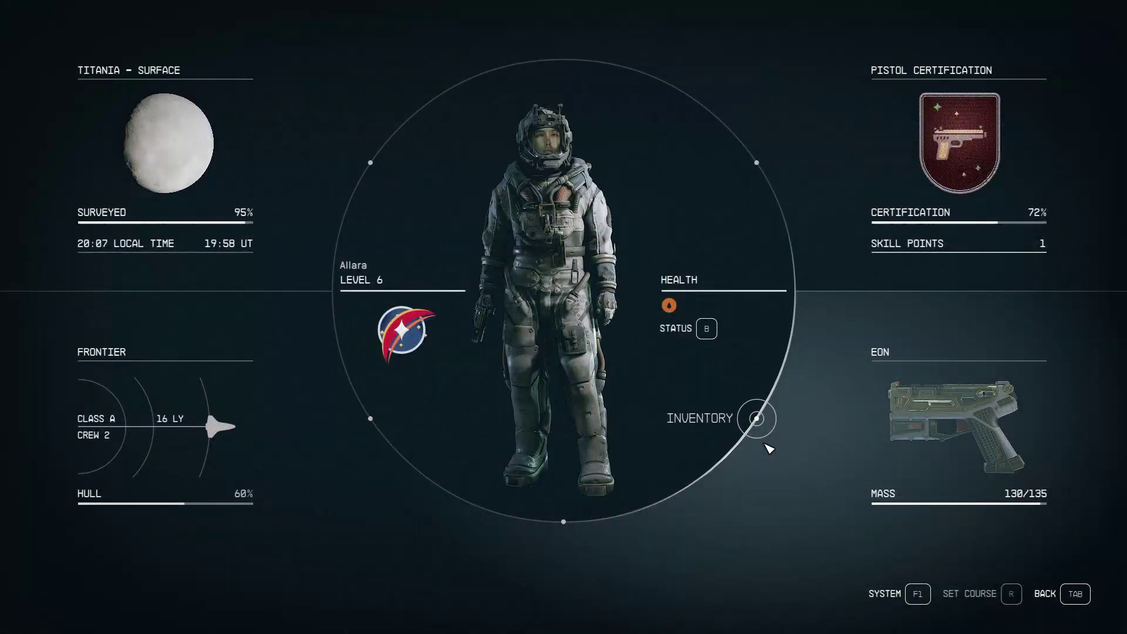
{"action": "left_click", "coordinate": [755, 415]}
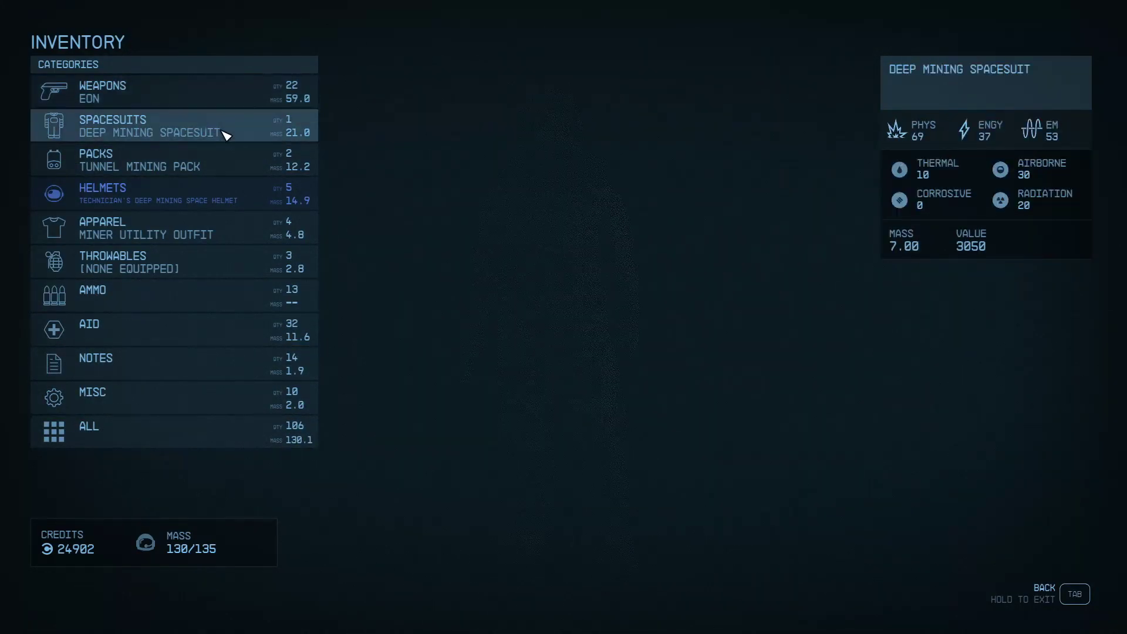
{"action": "left_click", "coordinate": [233, 98]}
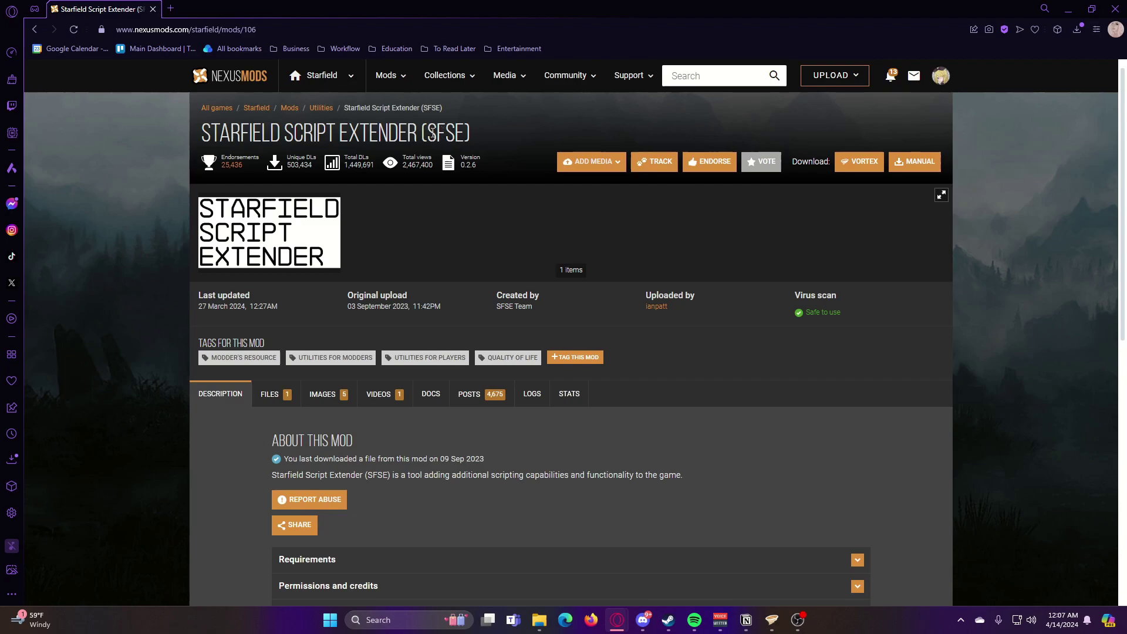
Step: From the Starfield Script Extender (SFSE) page in the browser, manually download the main SFSE file using the free slow download
{"action": "scroll", "coordinate": [415, 145], "scroll_direction": "down", "scroll_amount": 1}
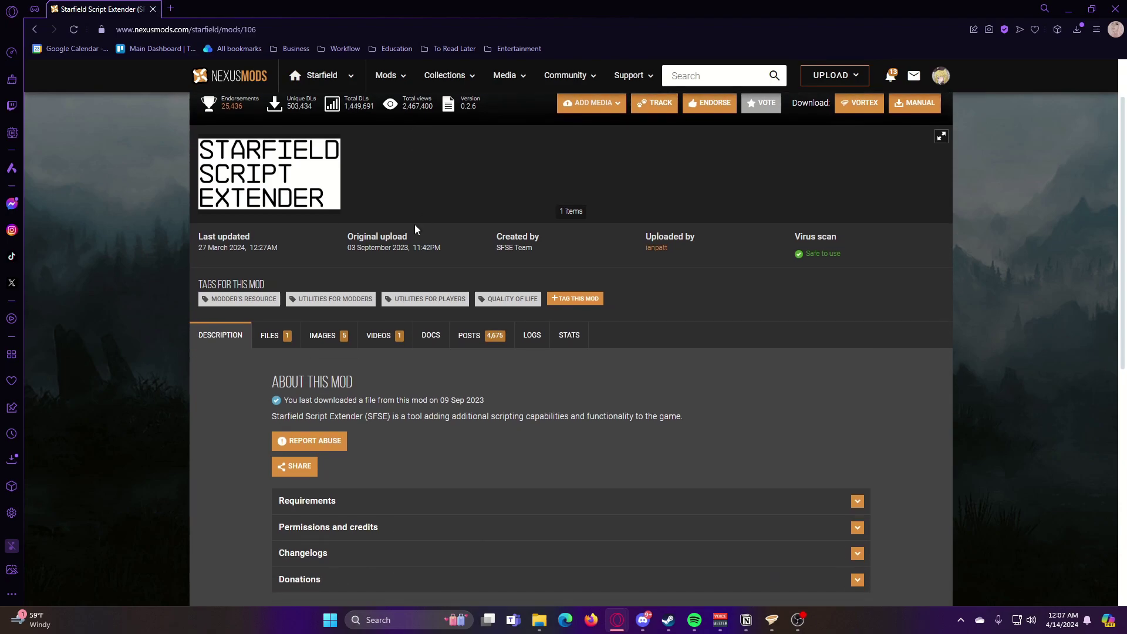
{"action": "scroll", "coordinate": [515, 360], "scroll_direction": "down", "scroll_amount": 3}
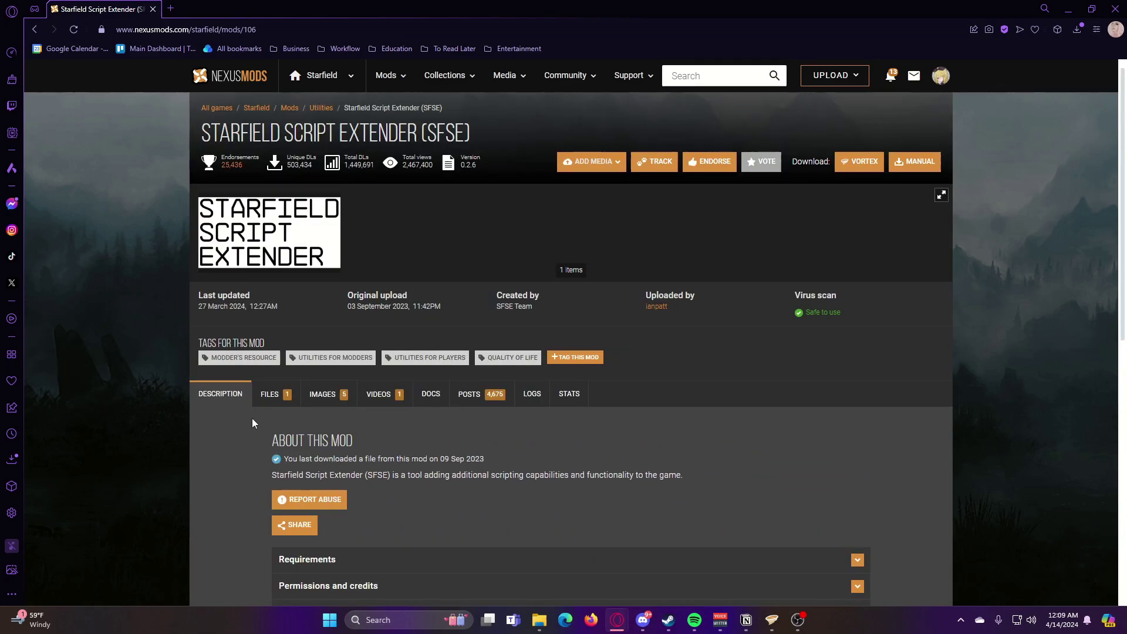
{"action": "left_click", "coordinate": [270, 394]}
{"action": "scroll", "coordinate": [284, 414], "scroll_direction": "down", "scroll_amount": 2}
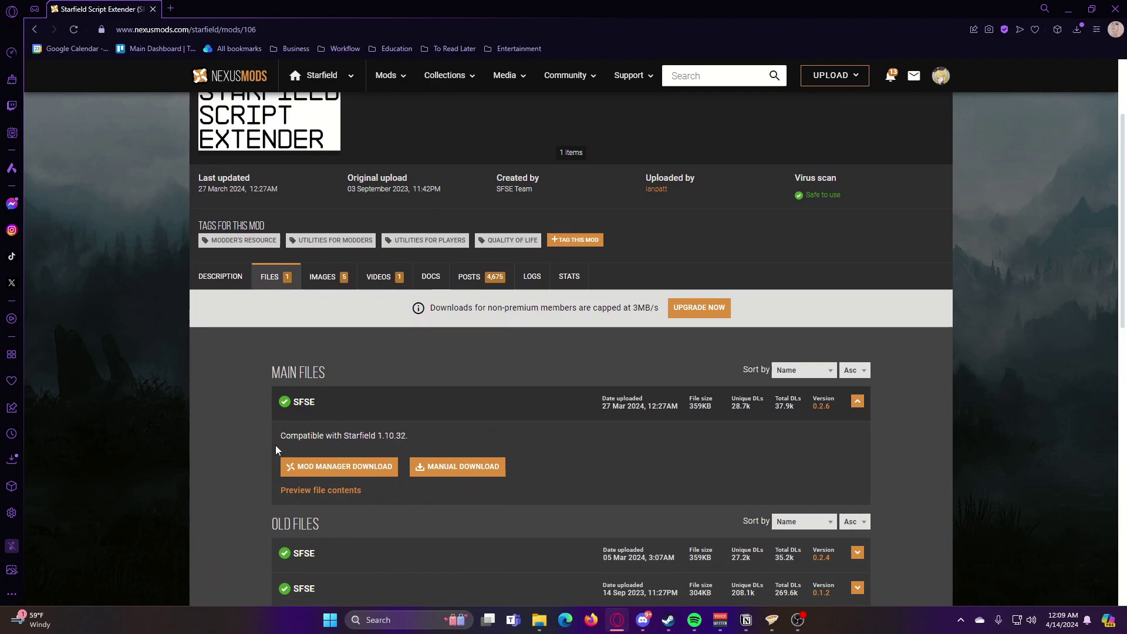
{"action": "left_click", "coordinate": [481, 469]}
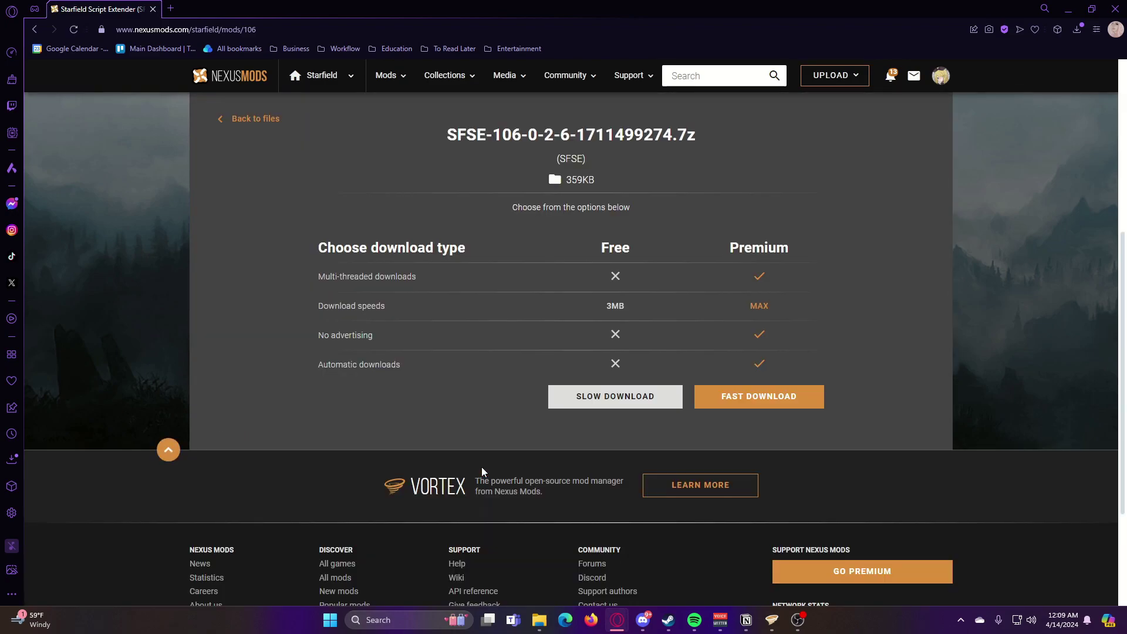
{"action": "left_click", "coordinate": [596, 396]}
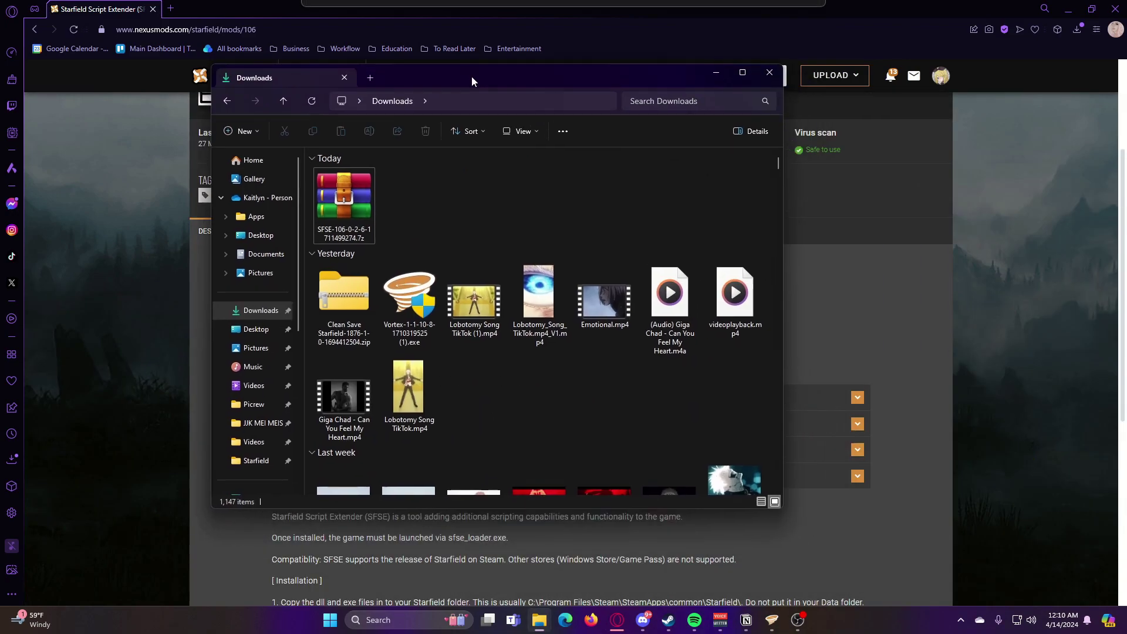
{"action": "left_click_drag", "start_coordinate": [473, 81], "coordinate": [415, 102]}
{"action": "left_click", "coordinate": [298, 221]}
{"action": "right_click", "coordinate": [298, 221]}
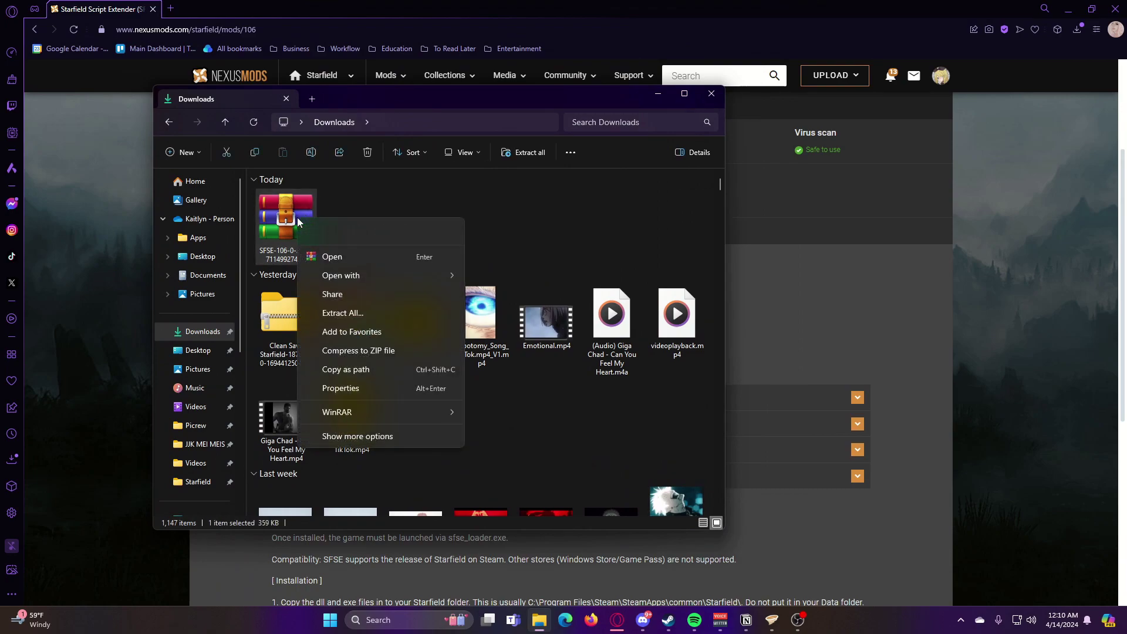
{"action": "mouse_move", "coordinate": [425, 405]}
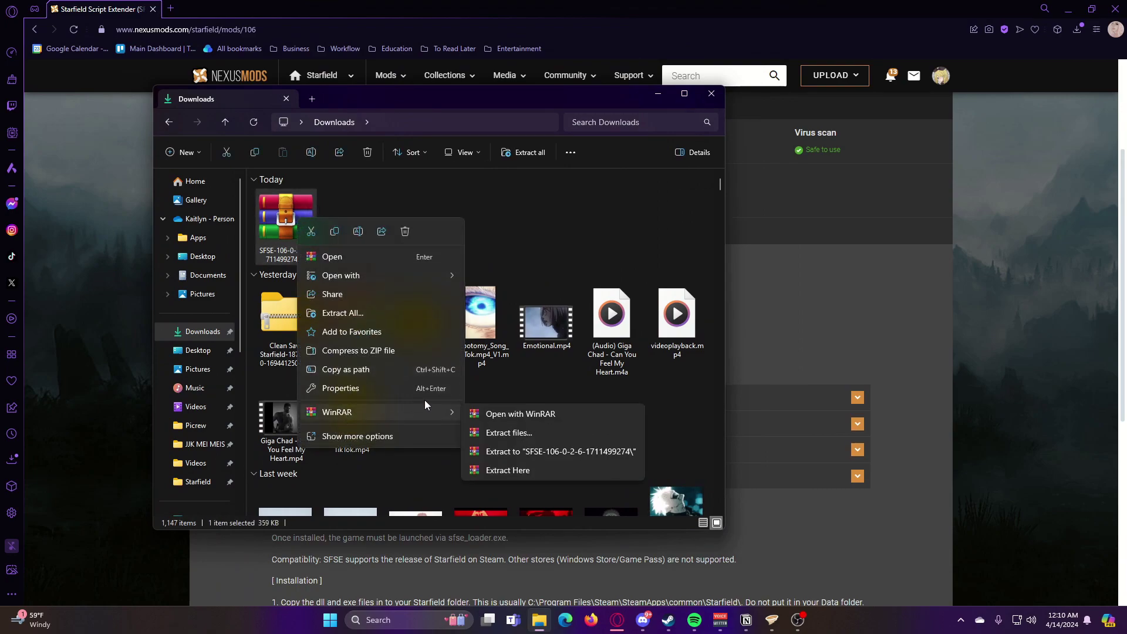
{"action": "left_click", "coordinate": [594, 452]}
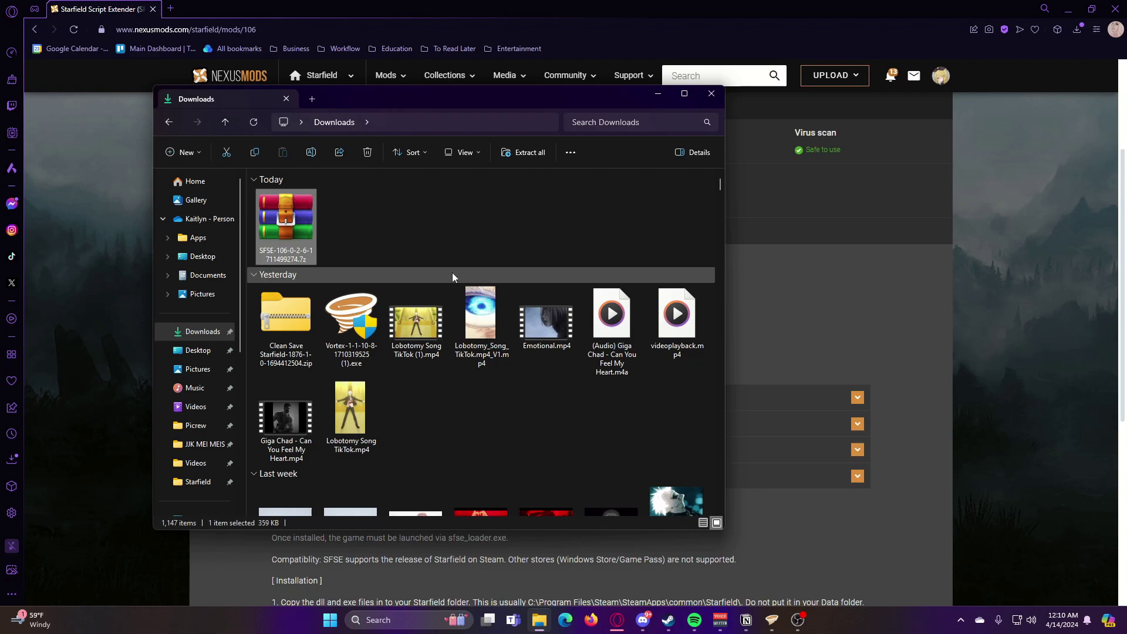
{"action": "double_click", "coordinate": [370, 237]}
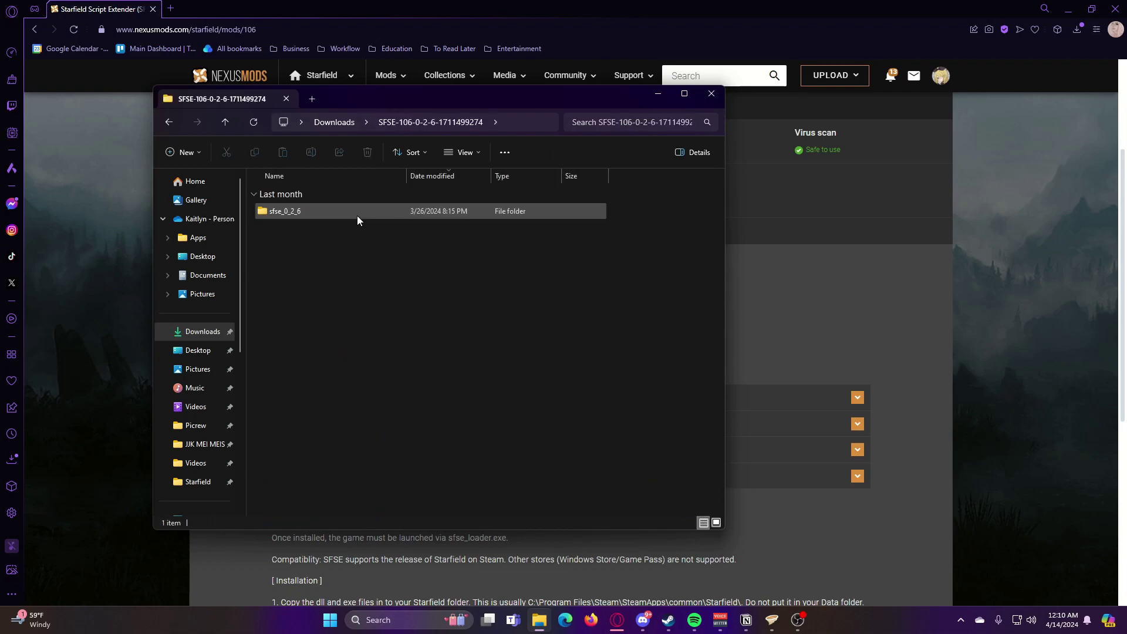
{"action": "double_click", "coordinate": [307, 216]}
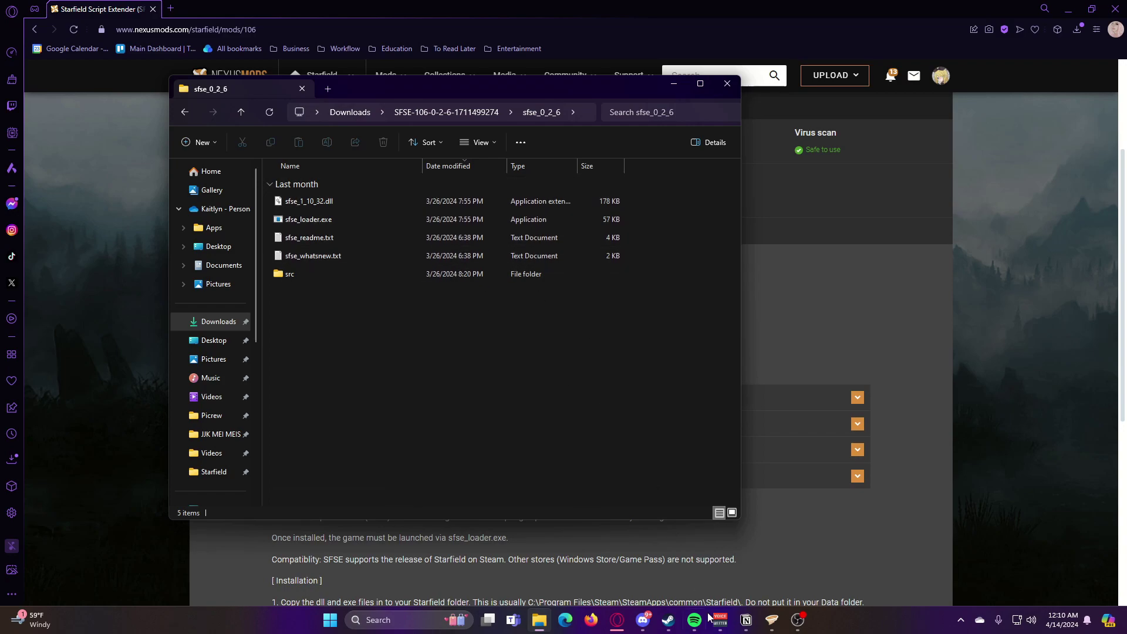
Step: From the Steam library, open Starfield's local files folder and arrange it side by side with the sfse_0_2_6 folder
{"action": "left_click", "coordinate": [668, 621]}
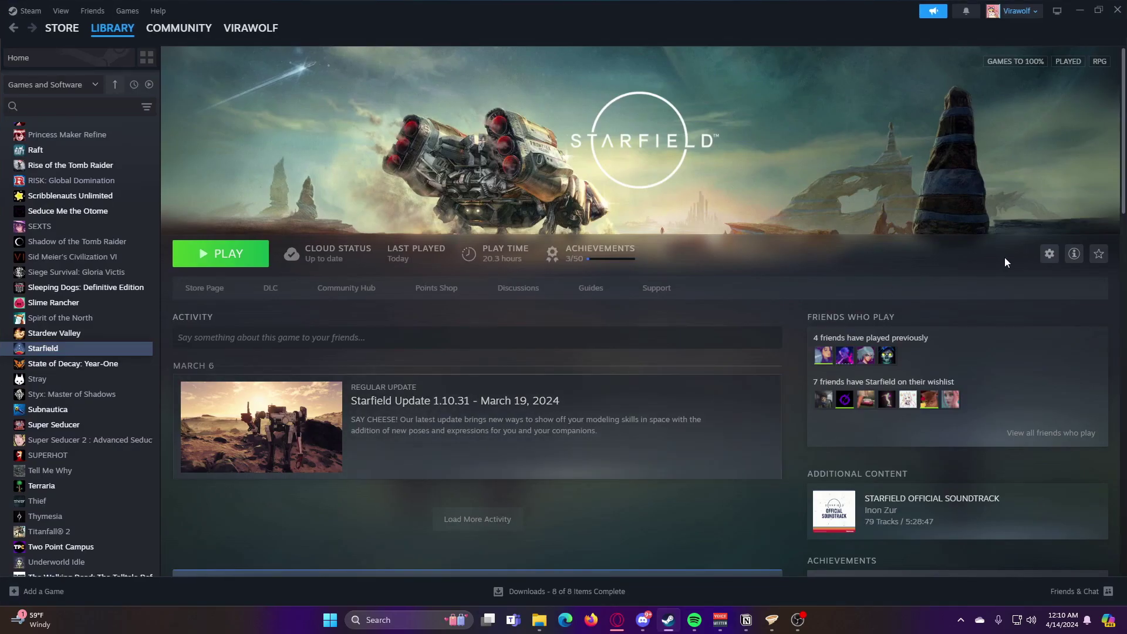
{"action": "left_click", "coordinate": [1049, 254]}
{"action": "mouse_move", "coordinate": [1007, 339]}
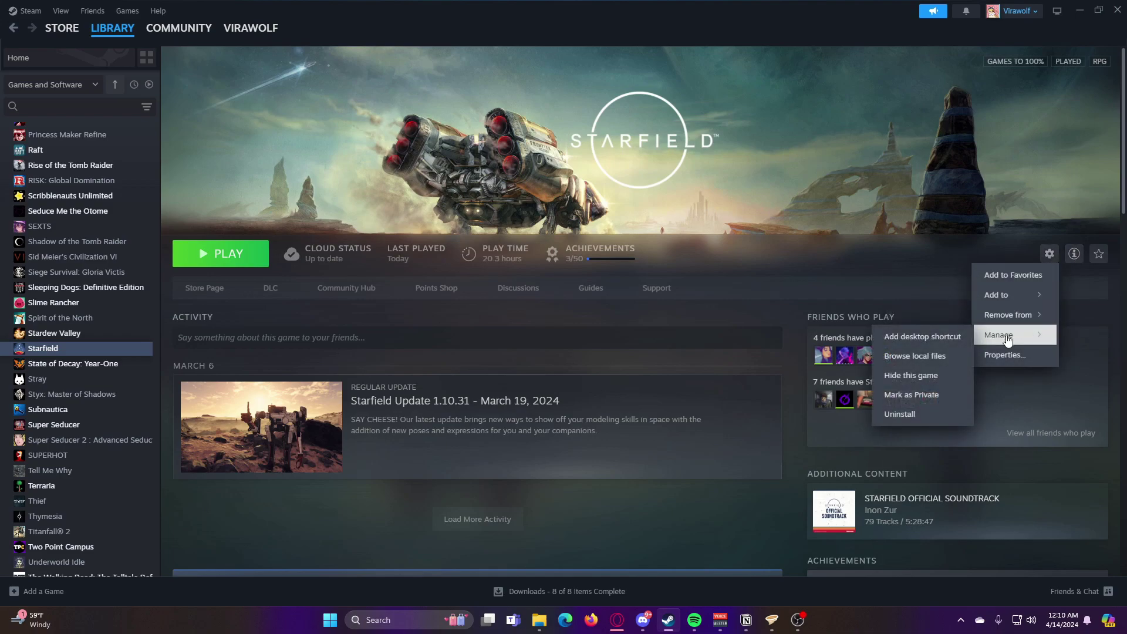
{"action": "left_click", "coordinate": [913, 355]}
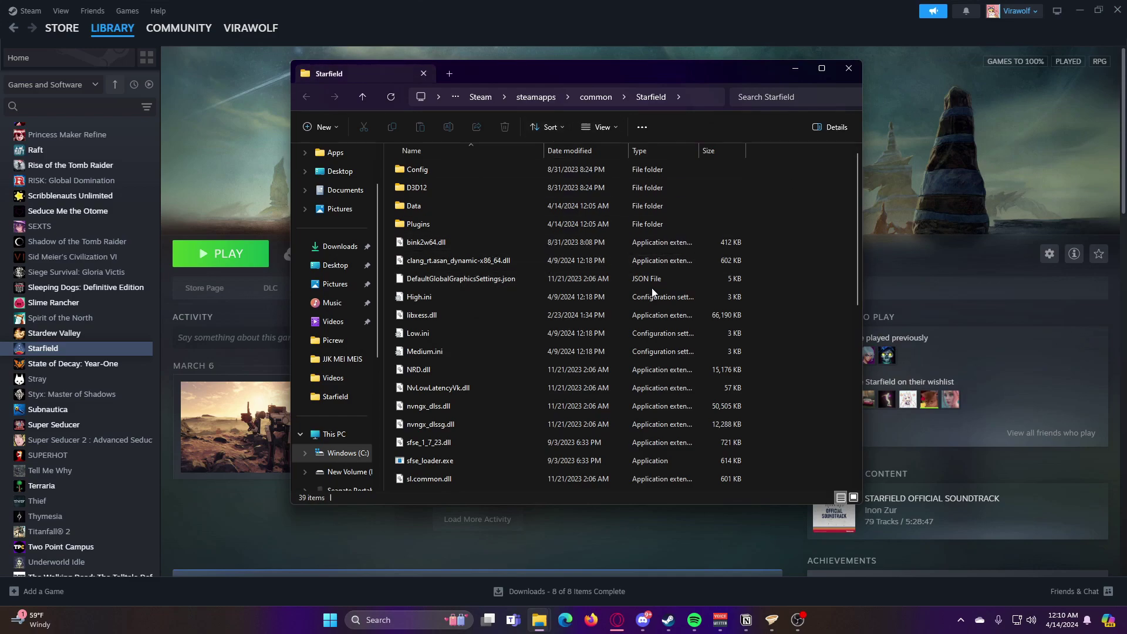
{"action": "key", "text": "alt+Tab"}
{"action": "left_click_drag", "start_coordinate": [478, 87], "coordinate": [397, 84]}
{"action": "left_click_drag", "start_coordinate": [729, 74], "coordinate": [956, 64]}
{"action": "left_click_drag", "start_coordinate": [282, 71], "coordinate": [220, 57]}
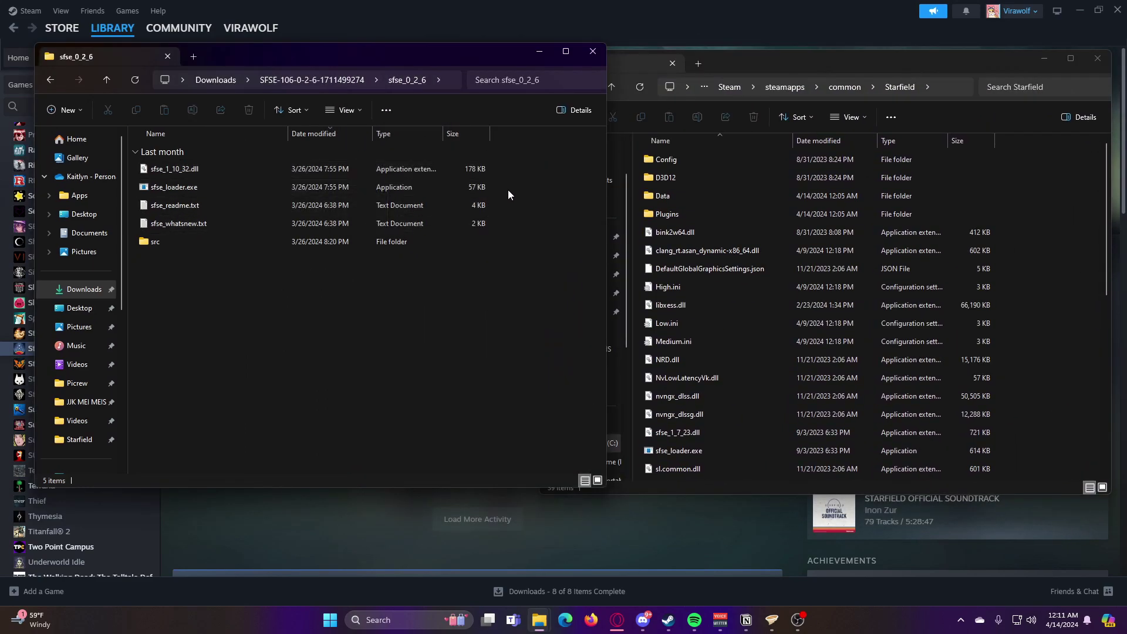
Step: Copy sfse_1_10_32.dll and sfse_loader.exe from sfse_0_2_6 into the Starfield game folder, replacing existing files
{"action": "left_click_drag", "start_coordinate": [509, 189], "coordinate": [463, 171]}
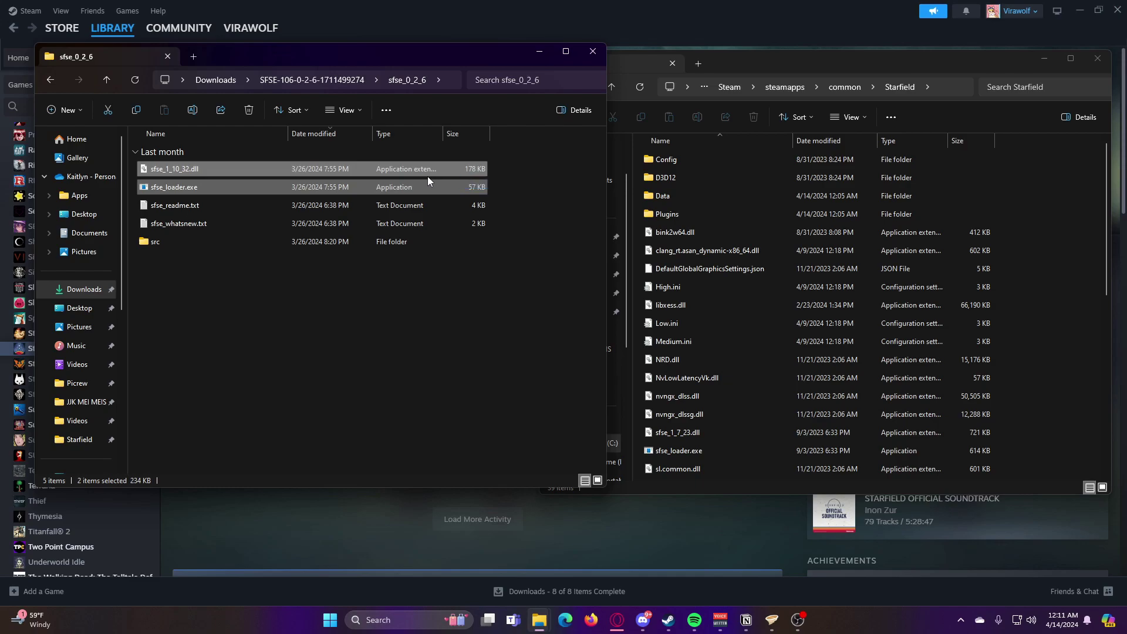
{"action": "right_click", "coordinate": [427, 177]}
{"action": "left_click", "coordinate": [467, 192]}
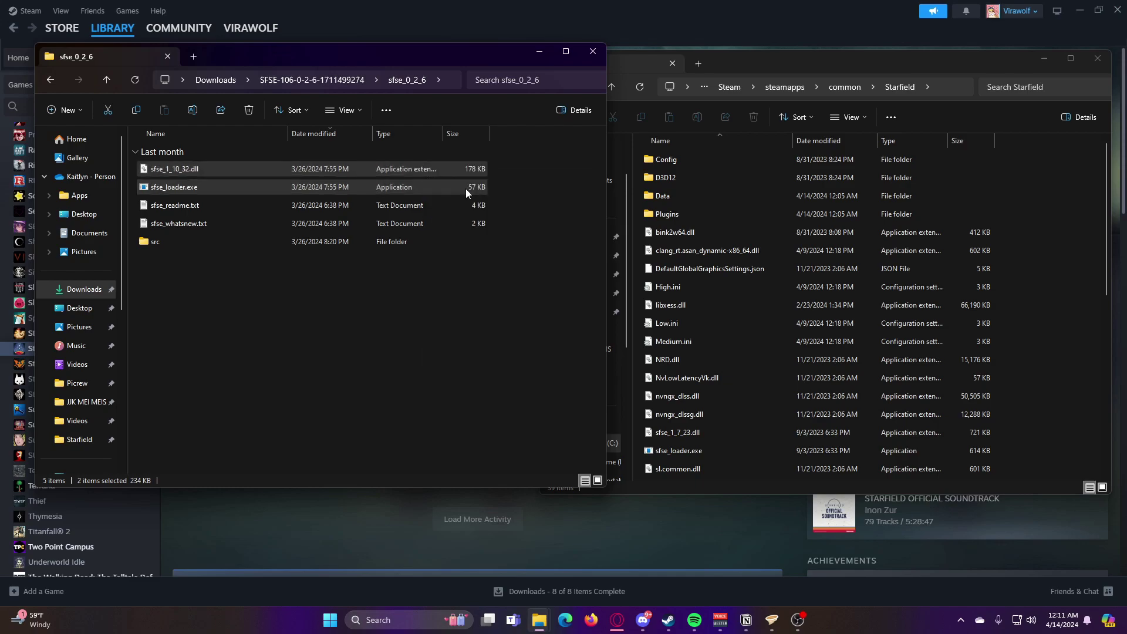
{"action": "right_click", "coordinate": [1079, 279]}
{"action": "left_click", "coordinate": [934, 293]}
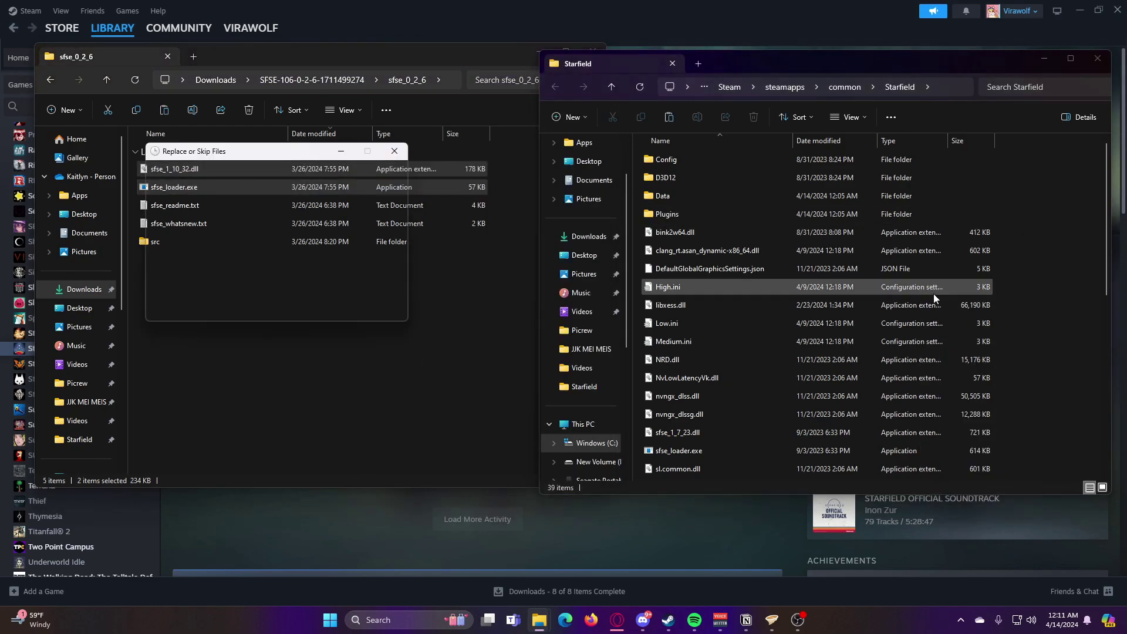
{"action": "left_click", "coordinate": [229, 234]}
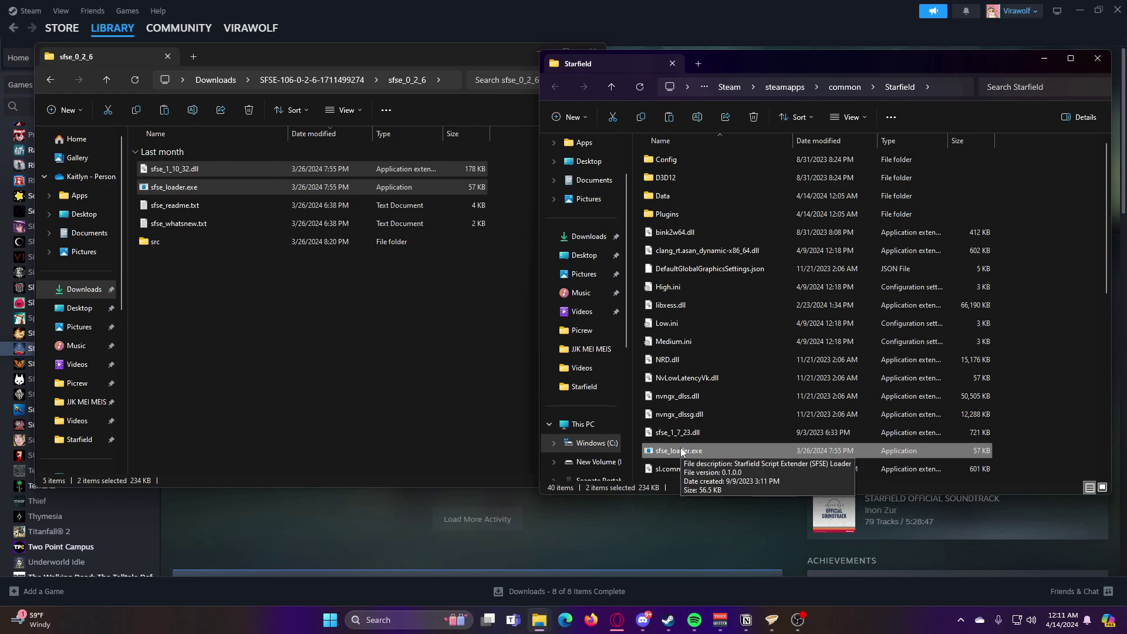
Step: Look through the copied files in the Starfield folder and the contents of the src folder in sfse_0_2_6
{"action": "scroll", "coordinate": [681, 449], "scroll_direction": "down", "scroll_amount": 2}
{"action": "left_click", "coordinate": [216, 257]}
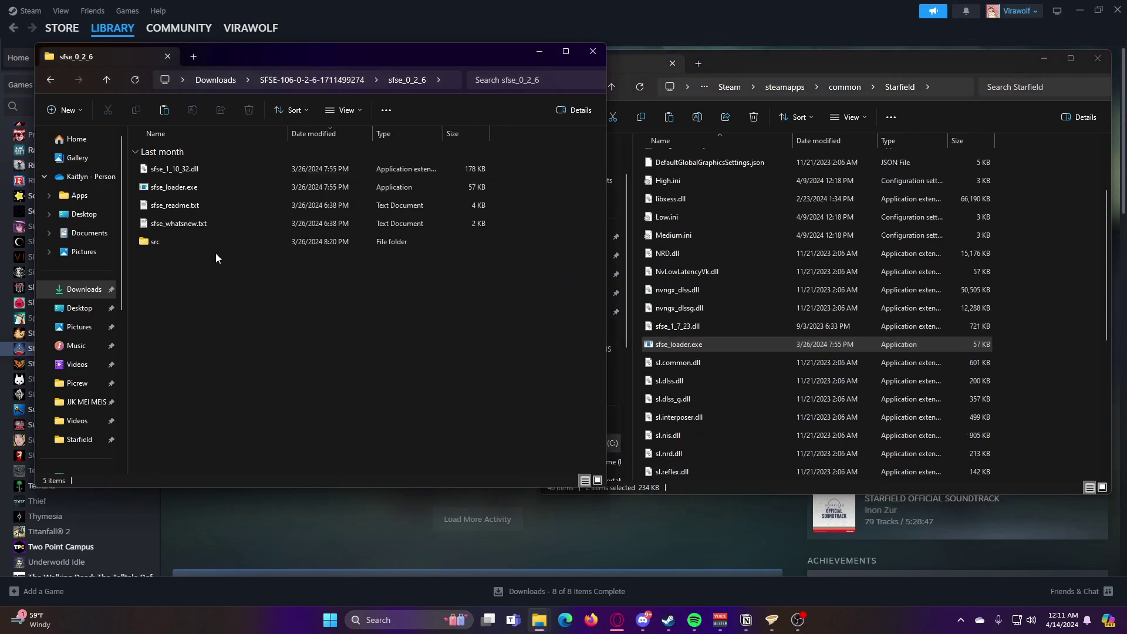
{"action": "double_click", "coordinate": [174, 242]}
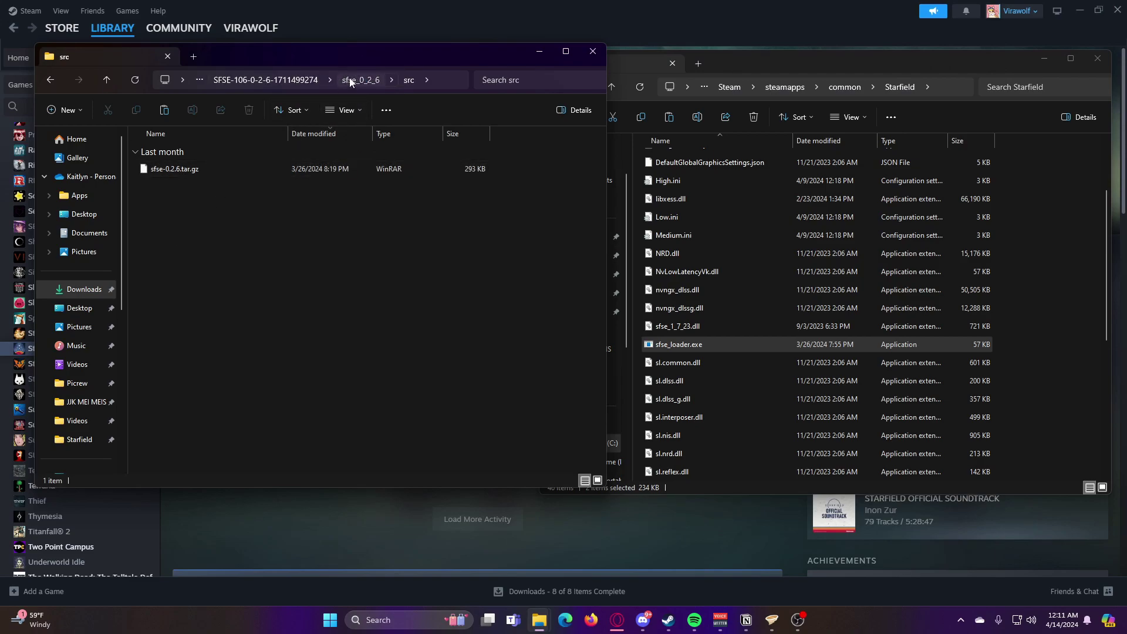
Step: Start Starfield through sfse_loader.exe in the game folder to test it, and quit to desktop from the main menu
{"action": "double_click", "coordinate": [702, 345]}
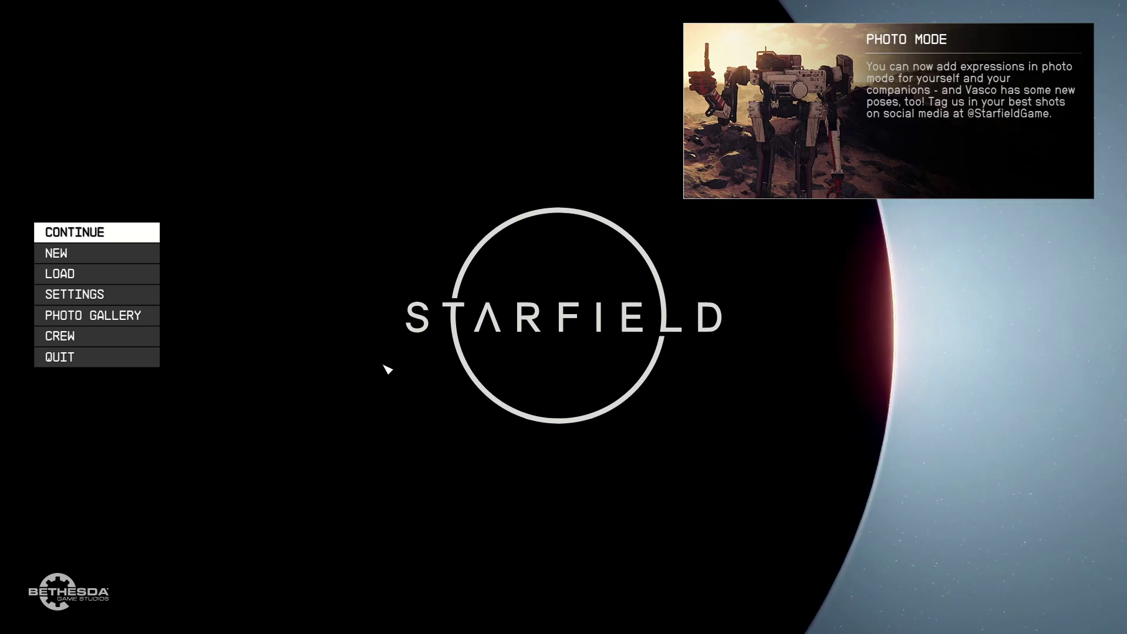
{"action": "left_click", "coordinate": [127, 363]}
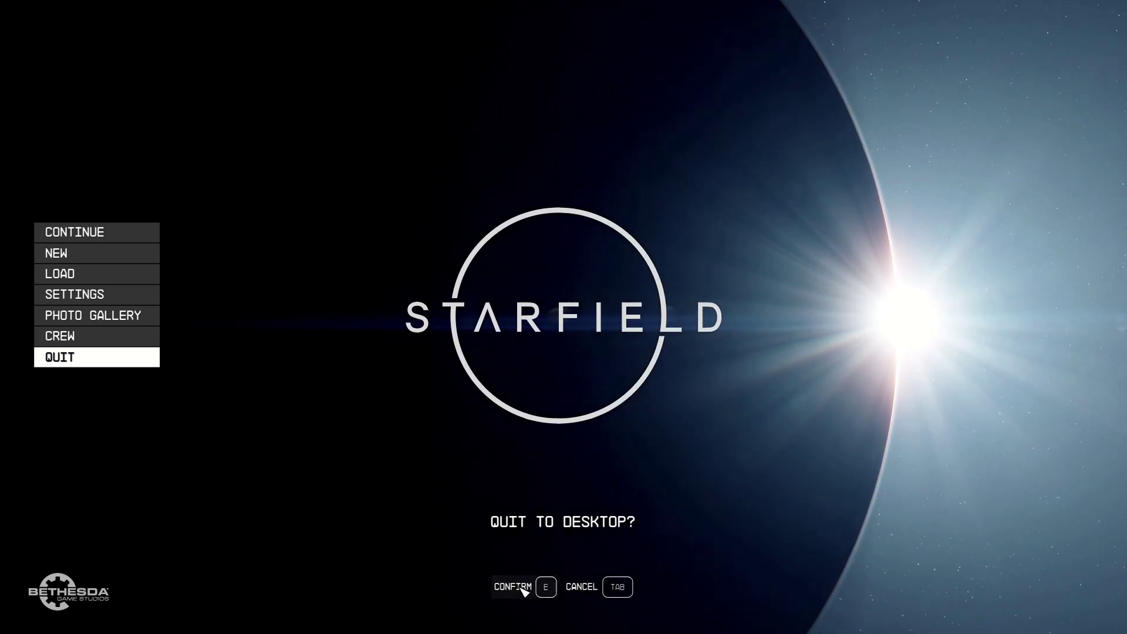
{"action": "left_click", "coordinate": [522, 587]}
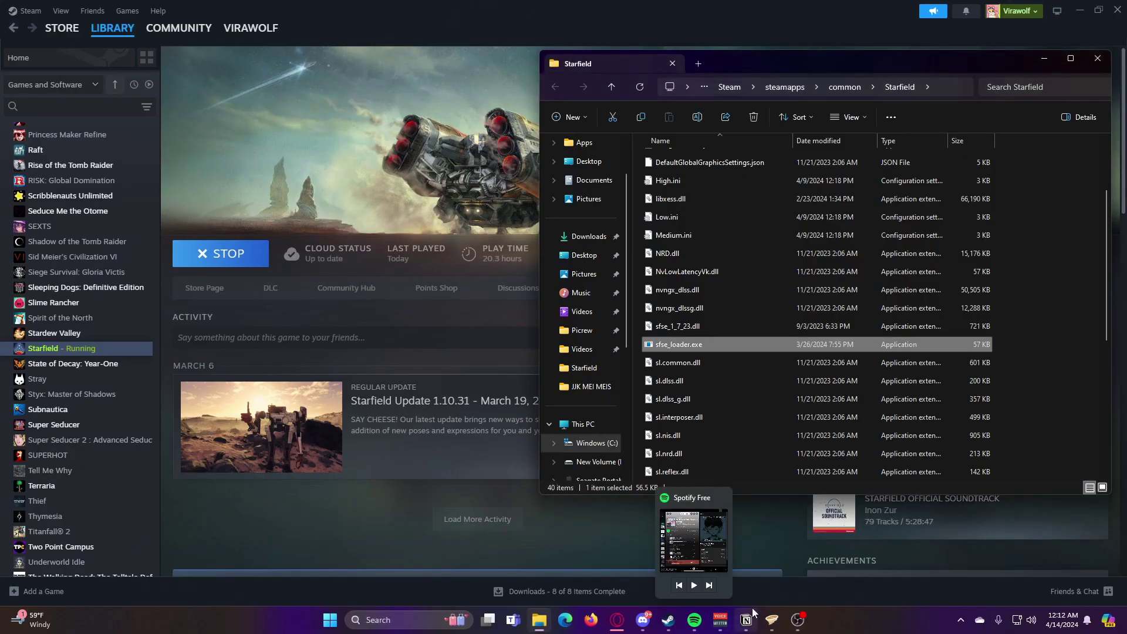
Step: Switch to Vortex and review the Starfield Script Extender tool's target settings from the dashboard, leaving the file browser and editor without saving
{"action": "left_click", "coordinate": [772, 619]}
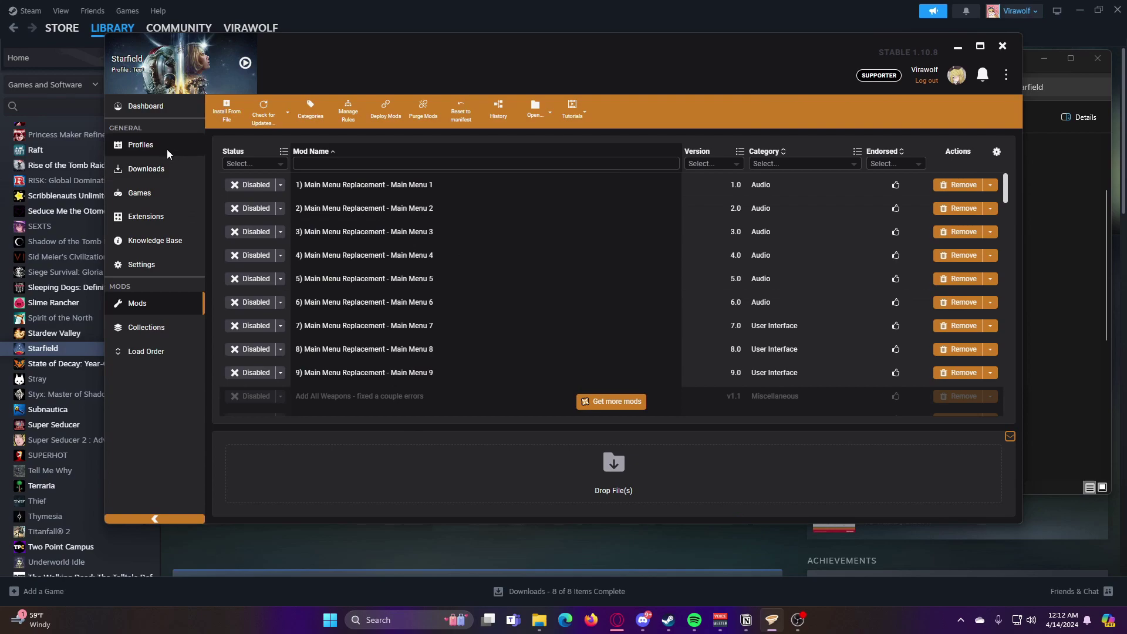
{"action": "left_click", "coordinate": [149, 109]}
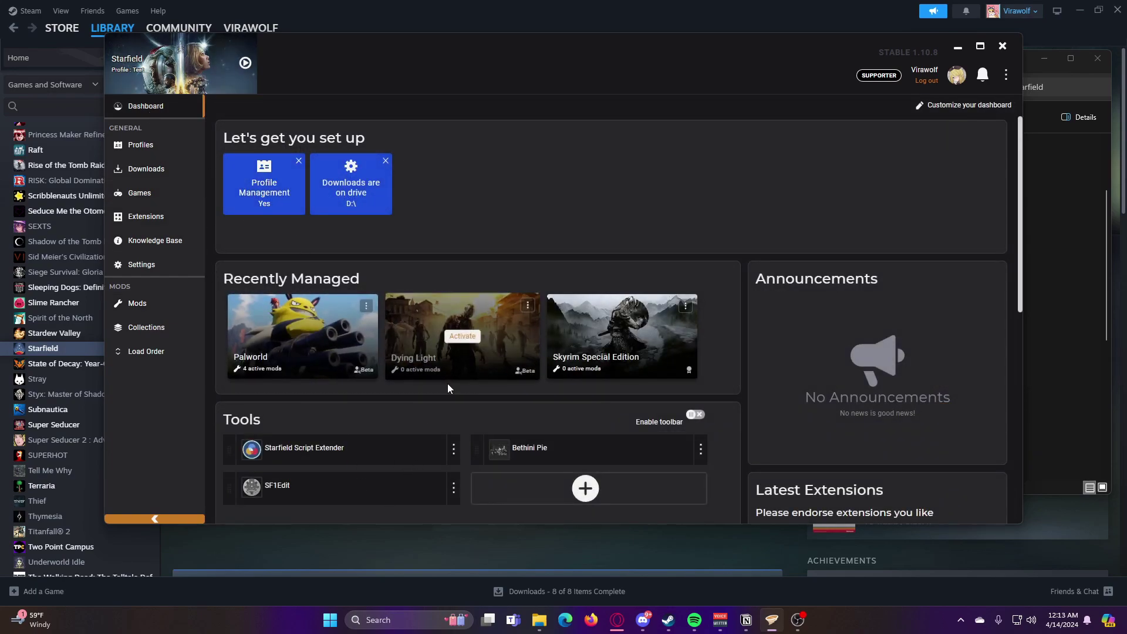
{"action": "scroll", "coordinate": [317, 418], "scroll_direction": "down", "scroll_amount": 1}
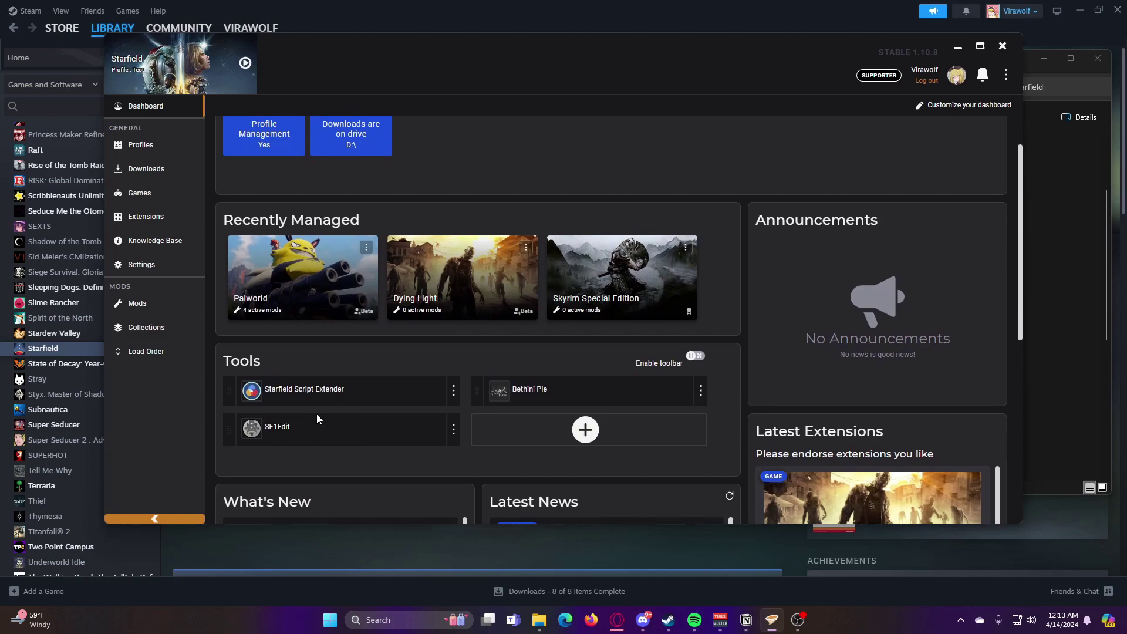
{"action": "left_click", "coordinate": [453, 390]}
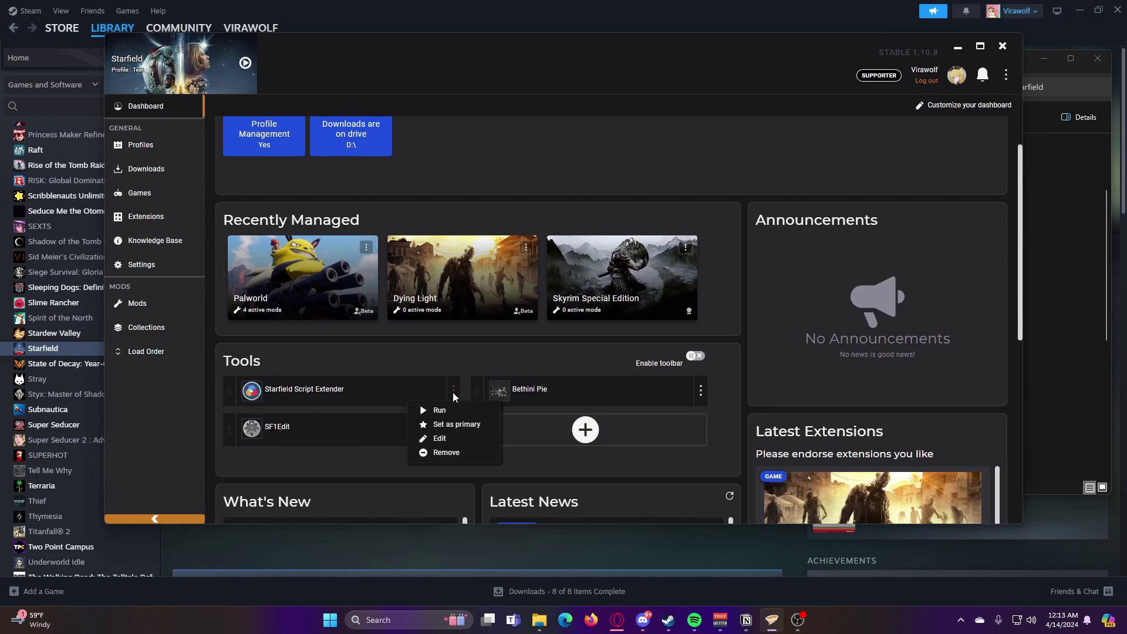
{"action": "left_click", "coordinate": [446, 438]}
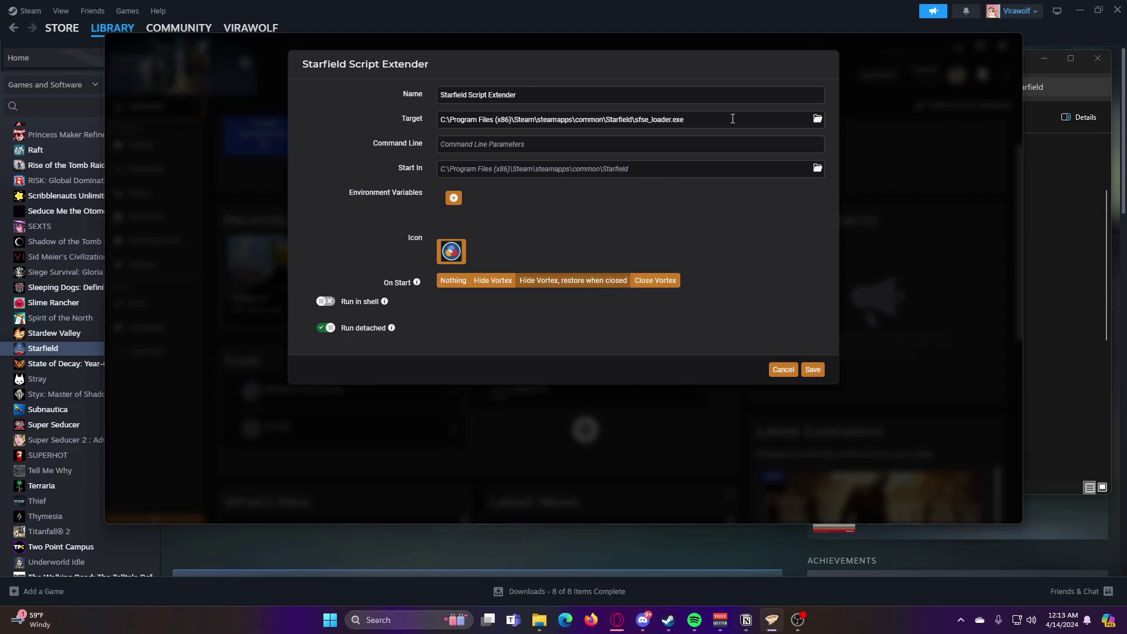
{"action": "left_click", "coordinate": [817, 119]}
{"action": "scroll", "coordinate": [329, 235], "scroll_direction": "down", "scroll_amount": 8}
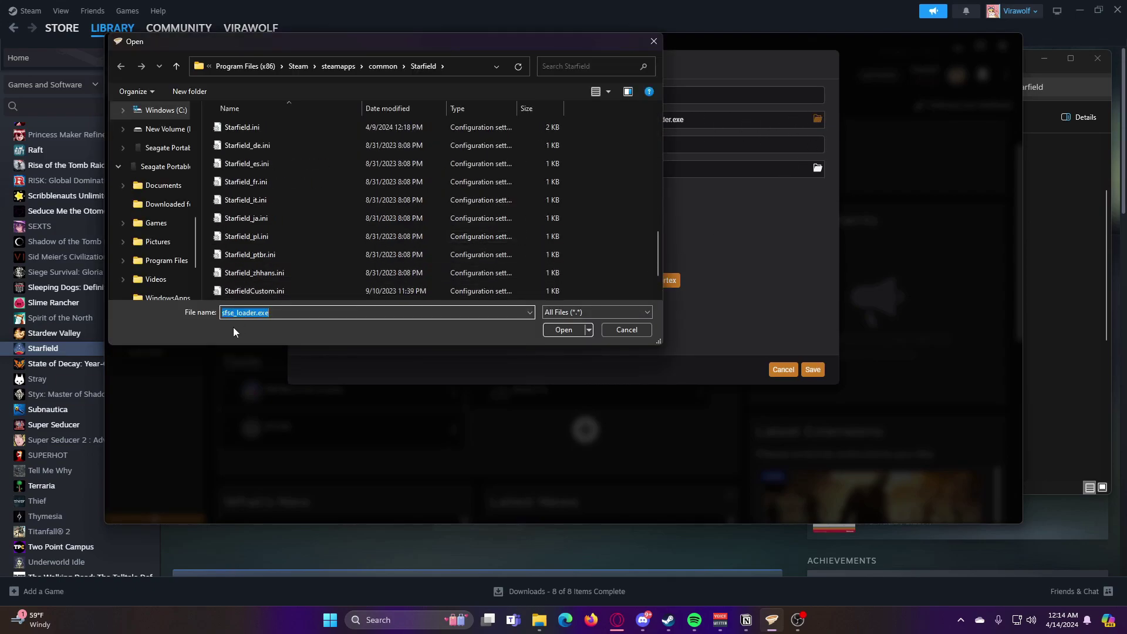
{"action": "left_click", "coordinate": [627, 330]}
{"action": "left_click", "coordinate": [774, 368]}
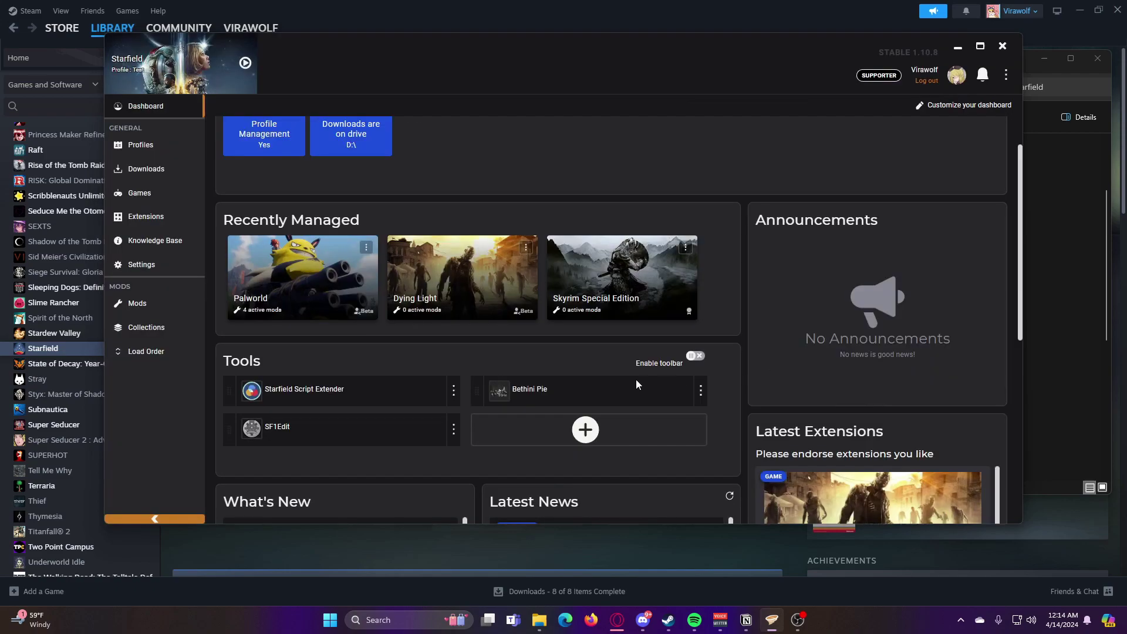
Step: Examine the form for adding a new dashboard tool, including its target file browser, and cancel it
{"action": "left_click", "coordinate": [586, 436]}
{"action": "left_click", "coordinate": [583, 459]}
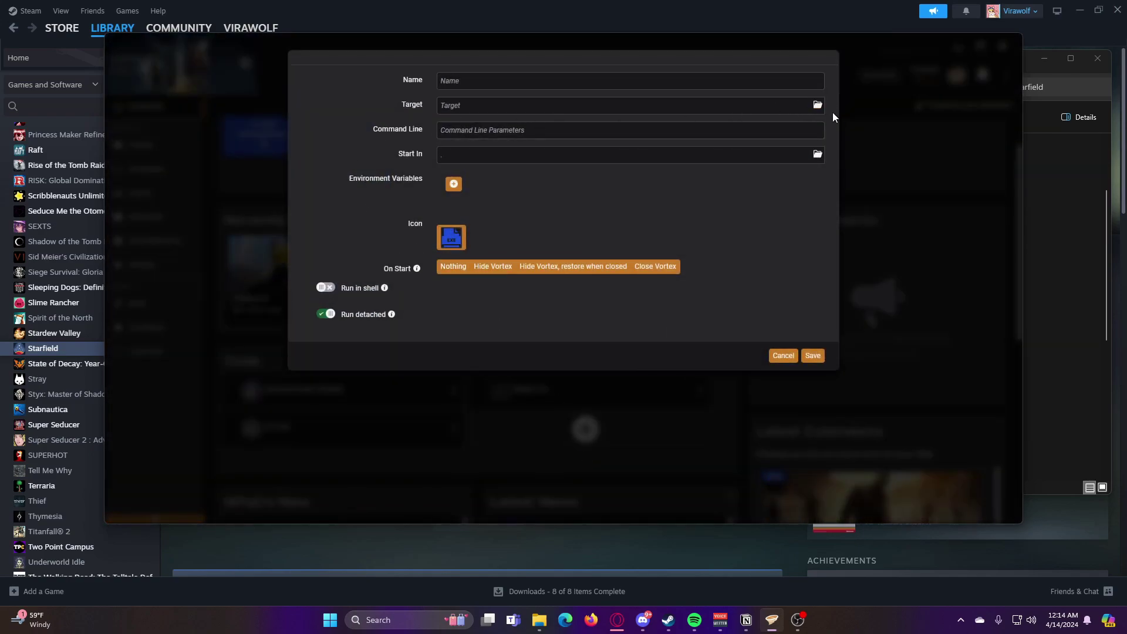
{"action": "left_click", "coordinate": [817, 105]}
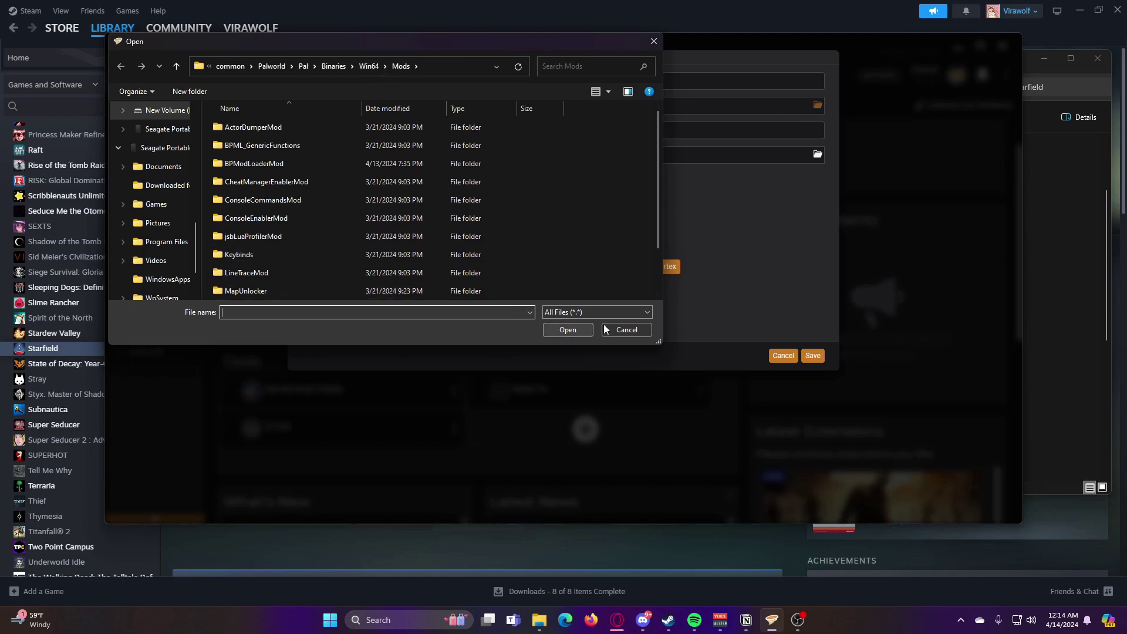
{"action": "left_click", "coordinate": [626, 330]}
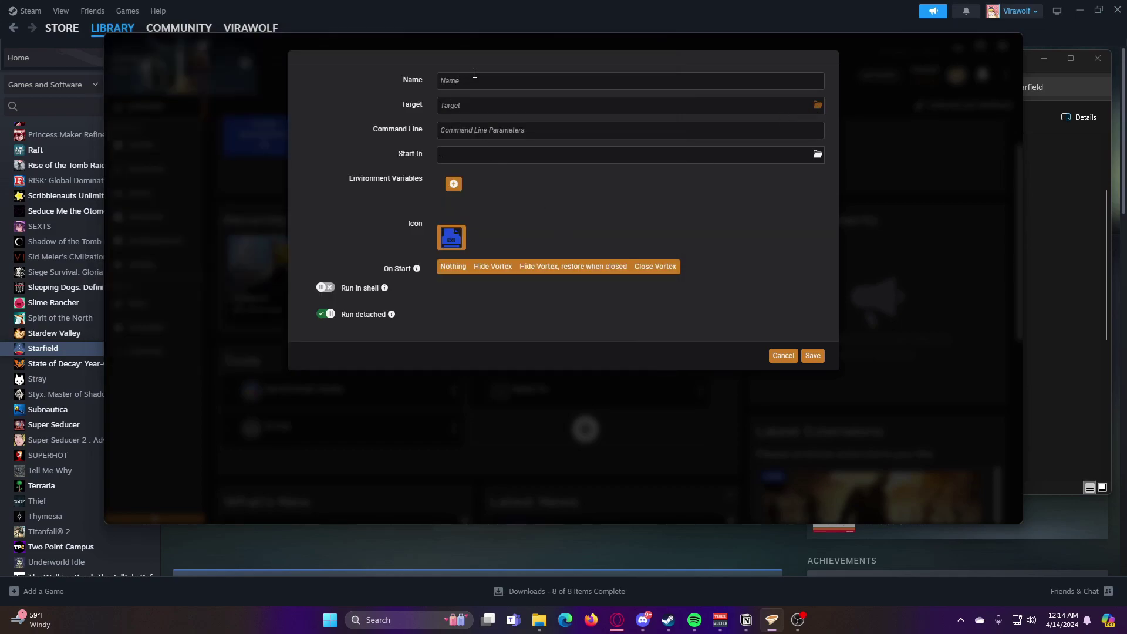
{"action": "left_click", "coordinate": [783, 356]}
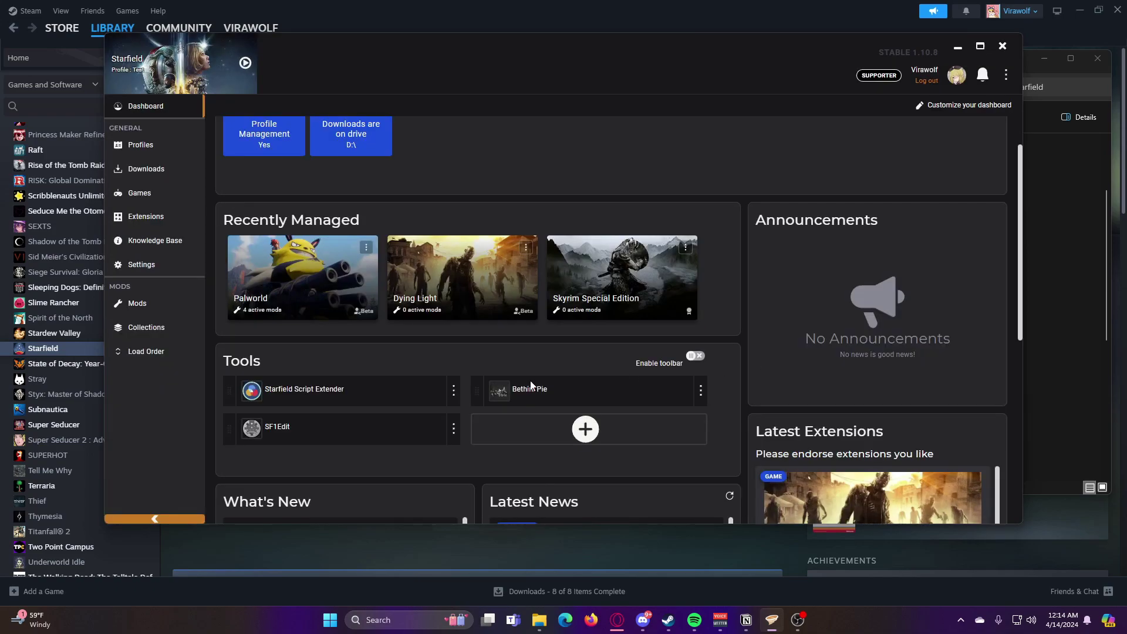
Step: Return to the browser and open the Address Library for SFSE Plugins page from the Disable Dialogue Camera mod's requirements
{"action": "left_click", "coordinate": [958, 45]}
{"action": "left_click", "coordinate": [1047, 62]}
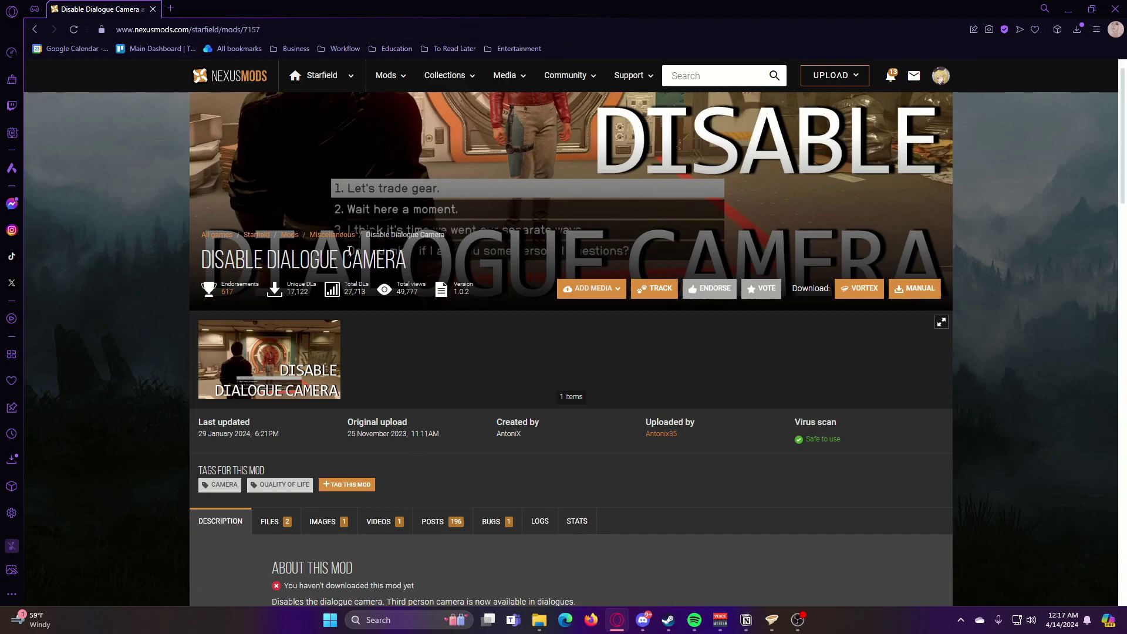
{"action": "scroll", "coordinate": [411, 245], "scroll_direction": "down", "scroll_amount": 5}
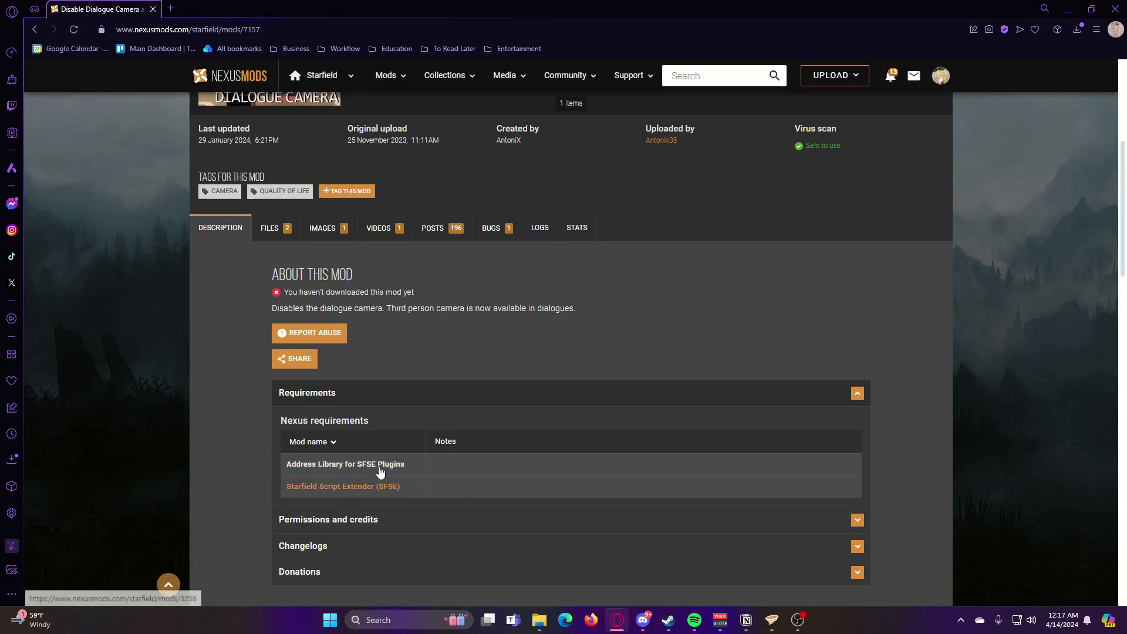
{"action": "left_click", "coordinate": [378, 466]}
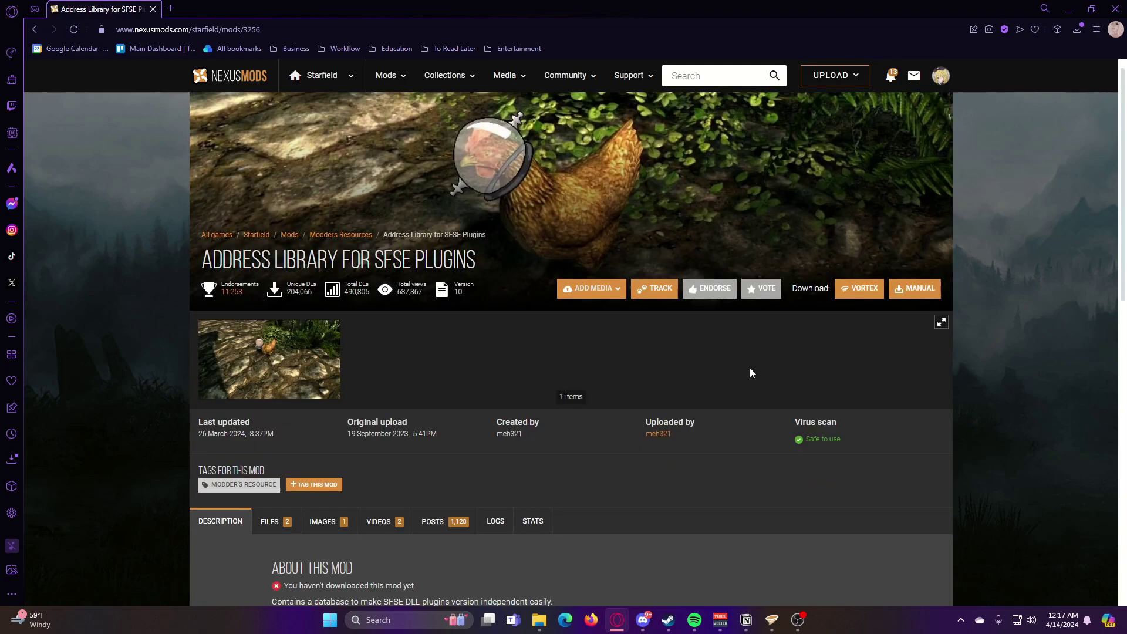
Step: Send the All in one - v10 (1.10.32.0) Address Library to Vortex with the free slow download and view it among Vortex's downloads
{"action": "left_click", "coordinate": [852, 290]}
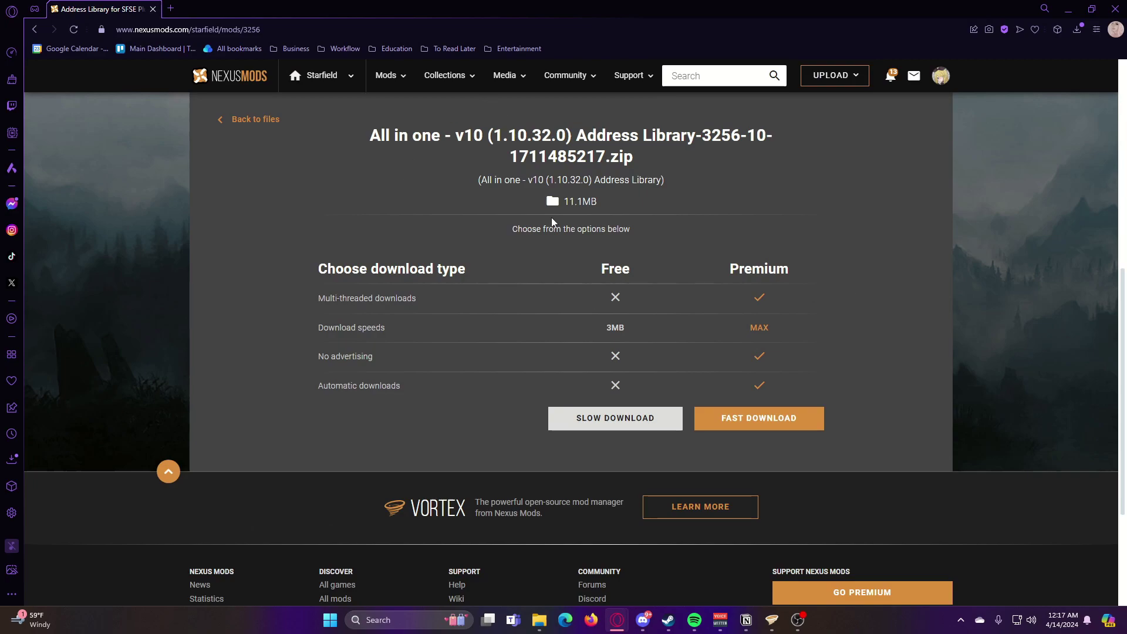
{"action": "left_click", "coordinate": [589, 430]}
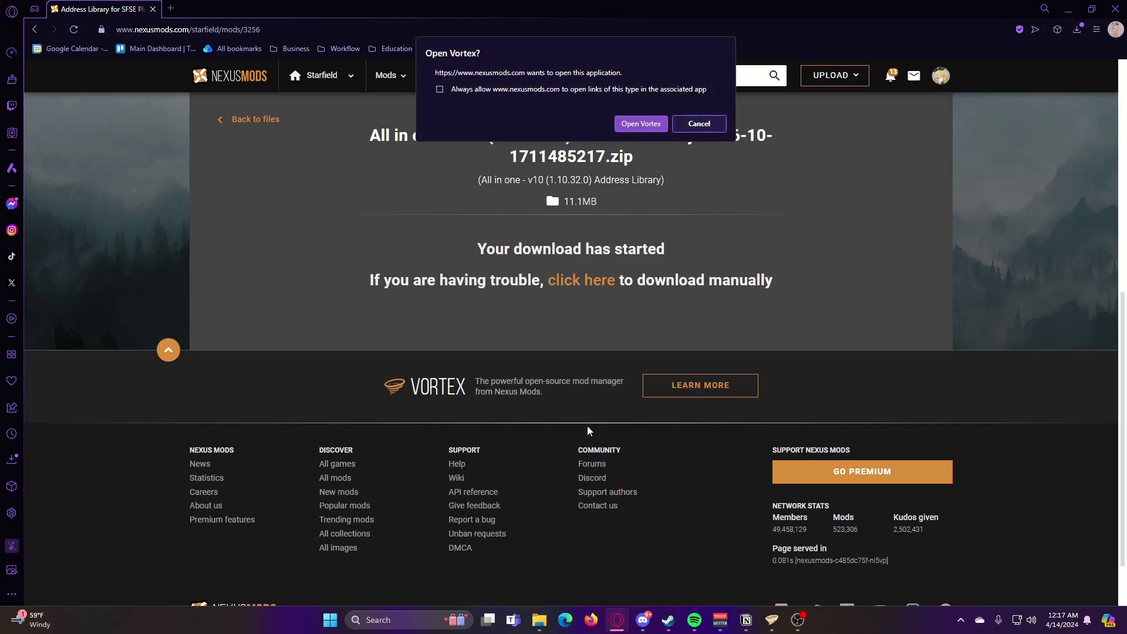
{"action": "left_click", "coordinate": [631, 123]}
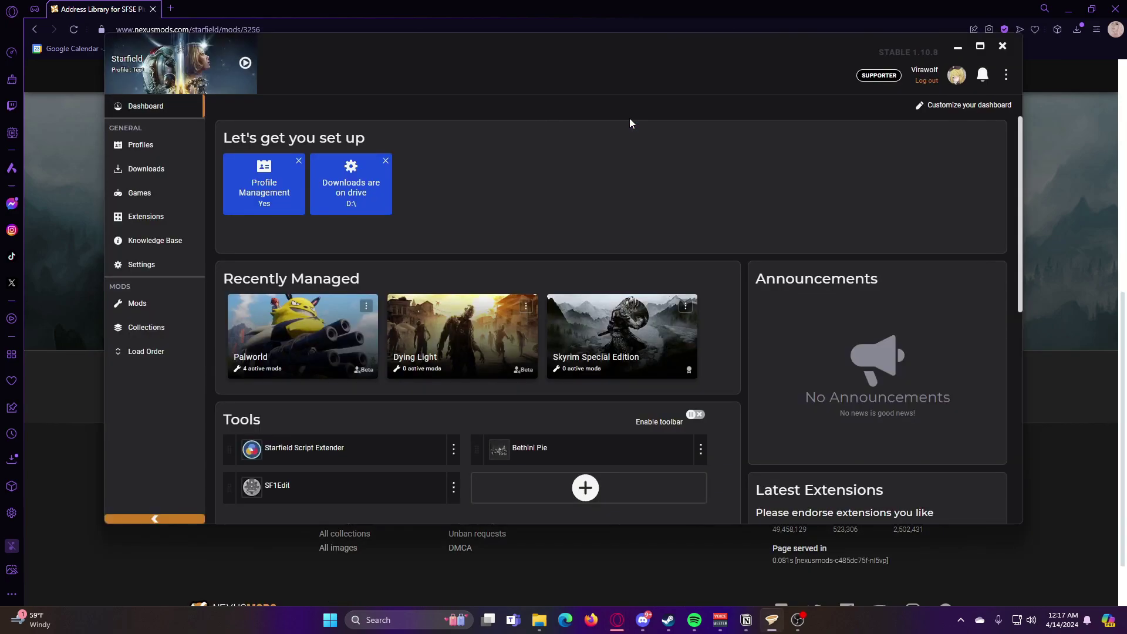
{"action": "left_click", "coordinate": [171, 169]}
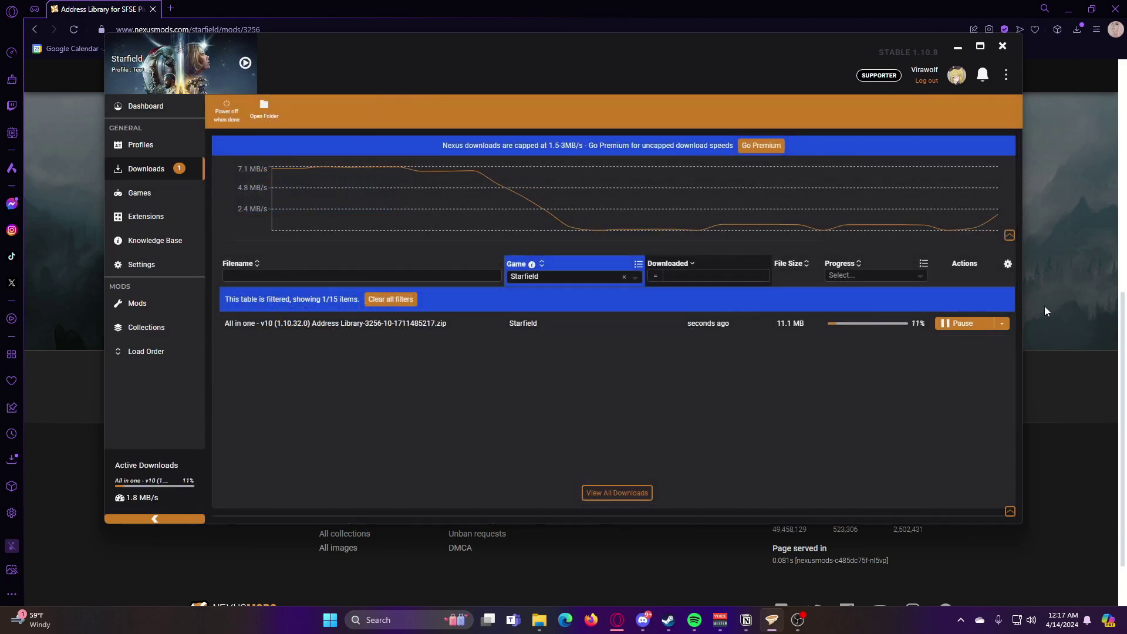
Step: Switch back to the browser and return to the Disable Dialogue Camera mod page
{"action": "left_click", "coordinate": [1057, 256]}
{"action": "left_click", "coordinate": [35, 31]}
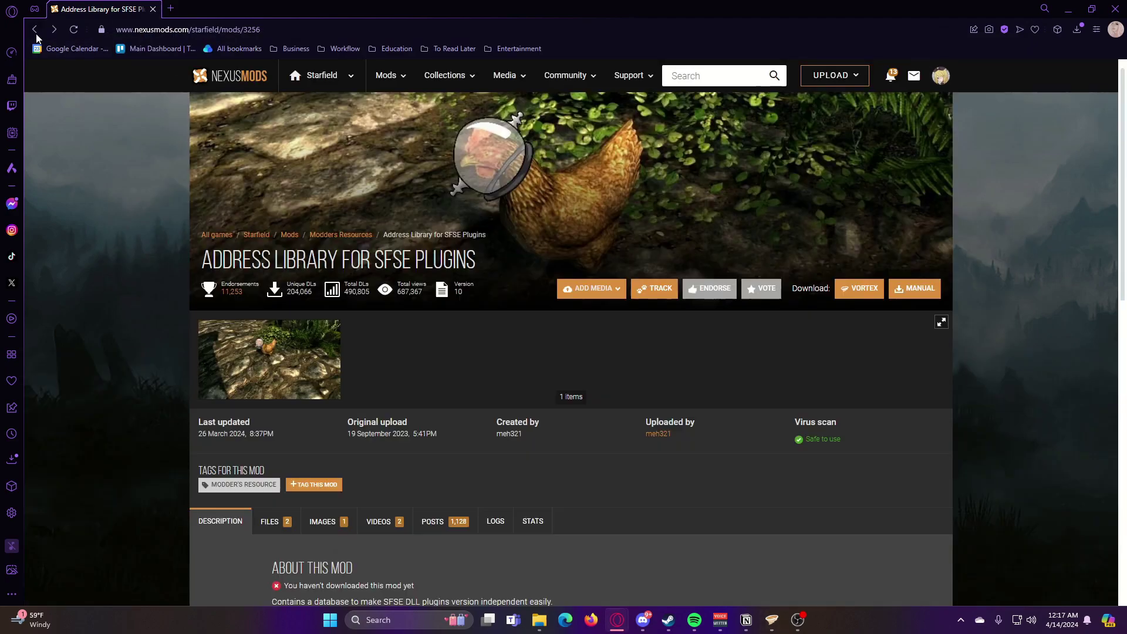
{"action": "left_click", "coordinate": [36, 33]}
{"action": "left_click", "coordinate": [723, 95]}
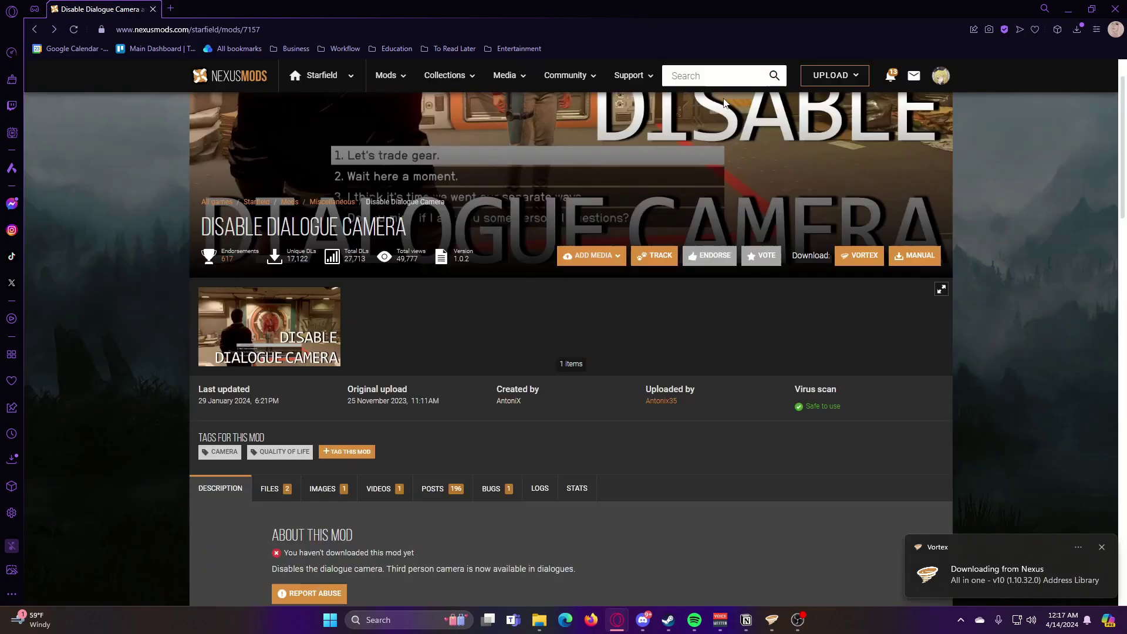
Step: Send the main Disable Dialogue Camera 1.0.2 file requiring SFSE and Address Library to Vortex, accepting the additional requirements
{"action": "scroll", "coordinate": [387, 276], "scroll_direction": "down", "scroll_amount": 2}
{"action": "left_click", "coordinate": [285, 377]}
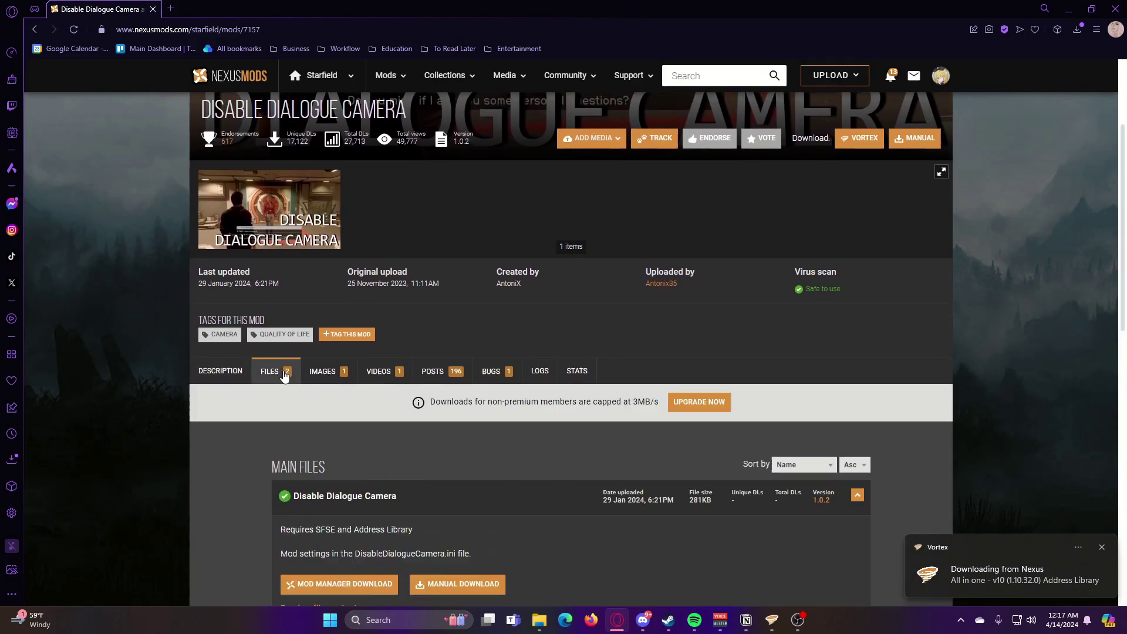
{"action": "scroll", "coordinate": [229, 374], "scroll_direction": "down", "scroll_amount": 4}
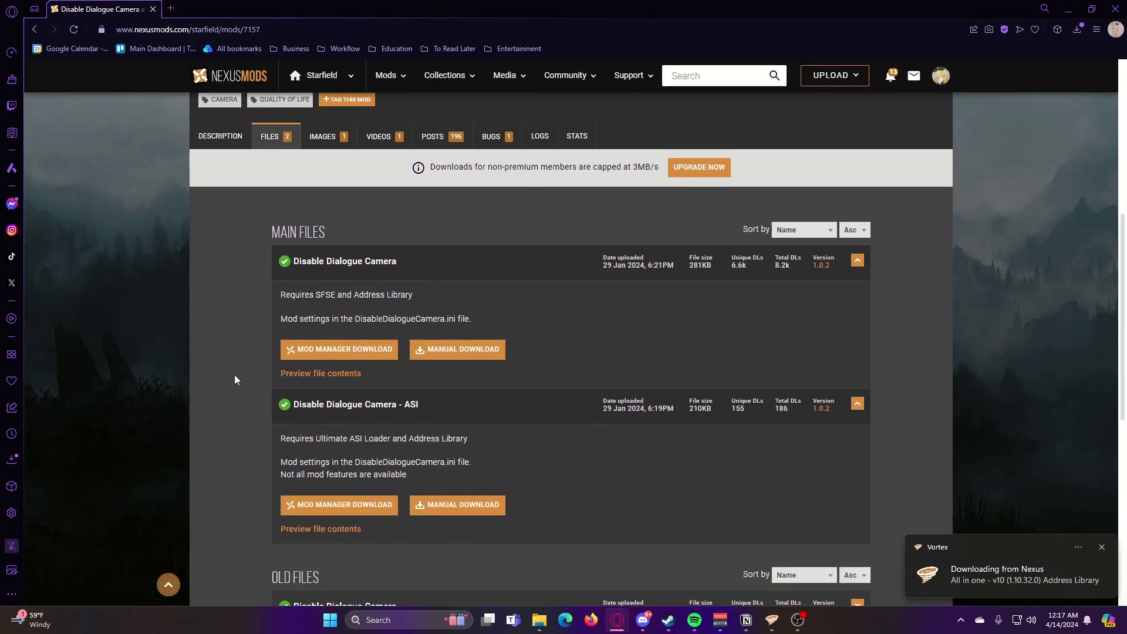
{"action": "left_click", "coordinate": [351, 351]}
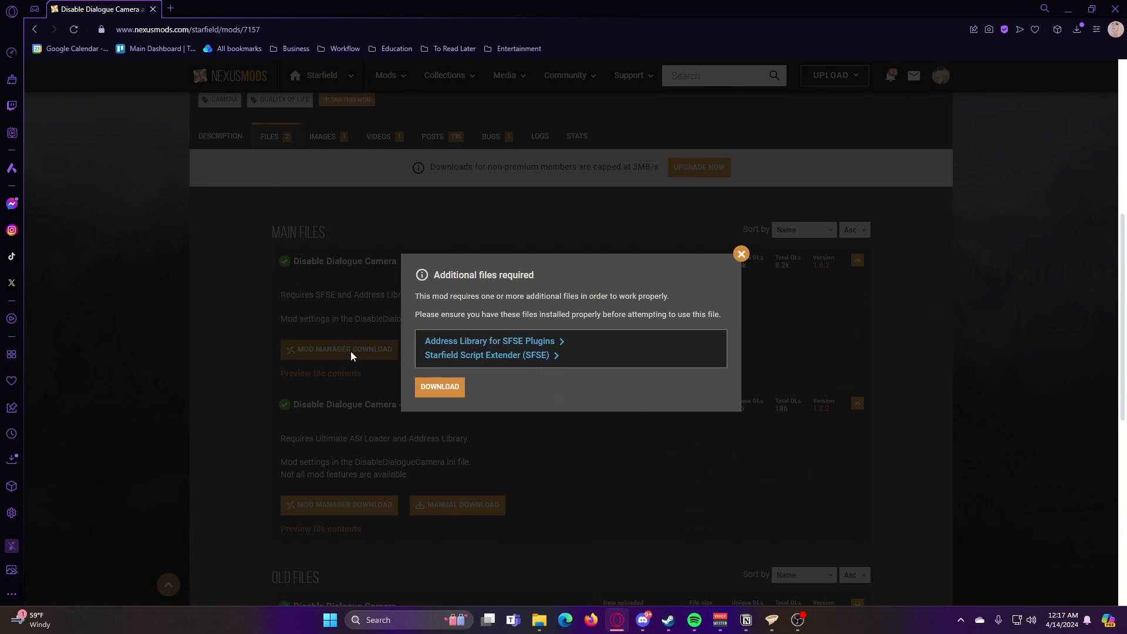
{"action": "left_click", "coordinate": [441, 390]}
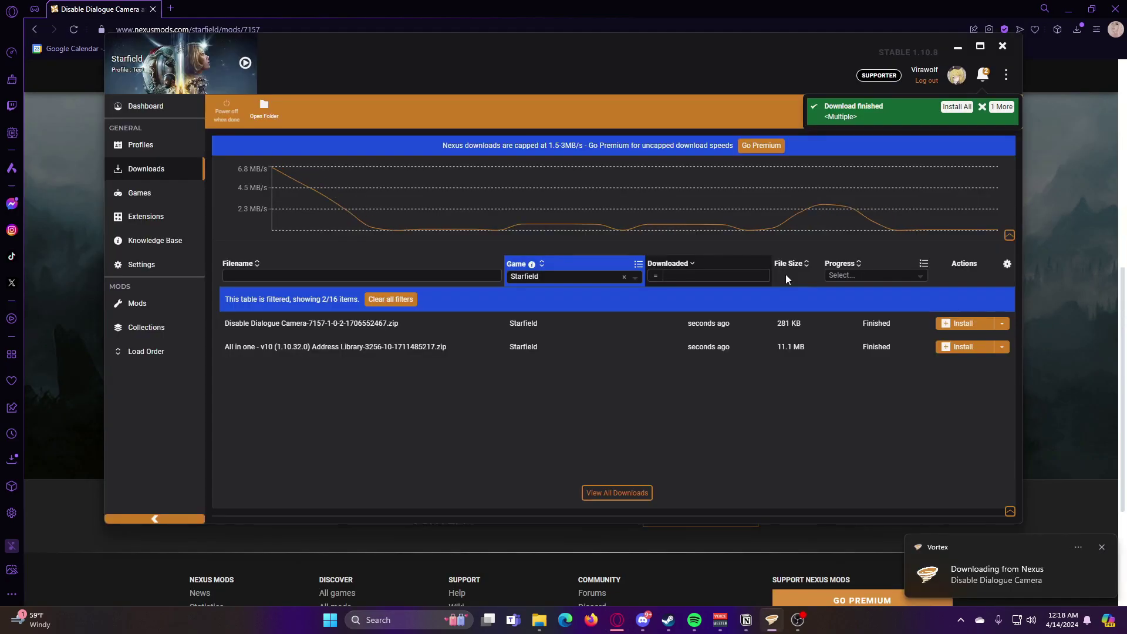
Step: Install and enable both downloaded mods, Disable Dialogue Camera and the All in one Address Library, in Vortex
{"action": "left_click", "coordinate": [956, 107]}
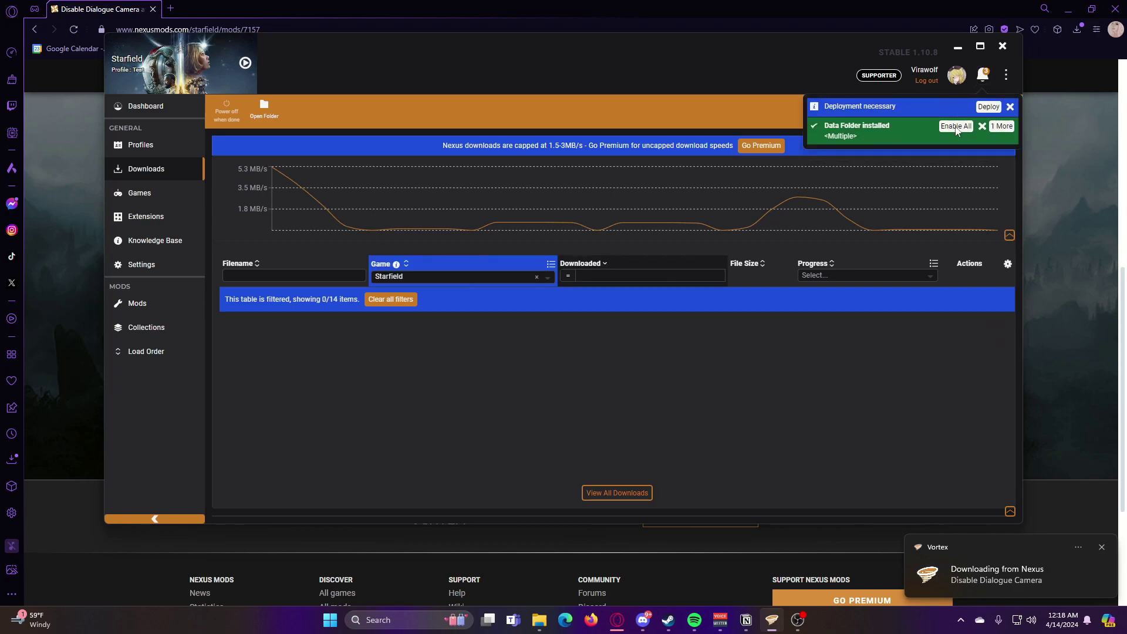
{"action": "left_click", "coordinate": [956, 127]}
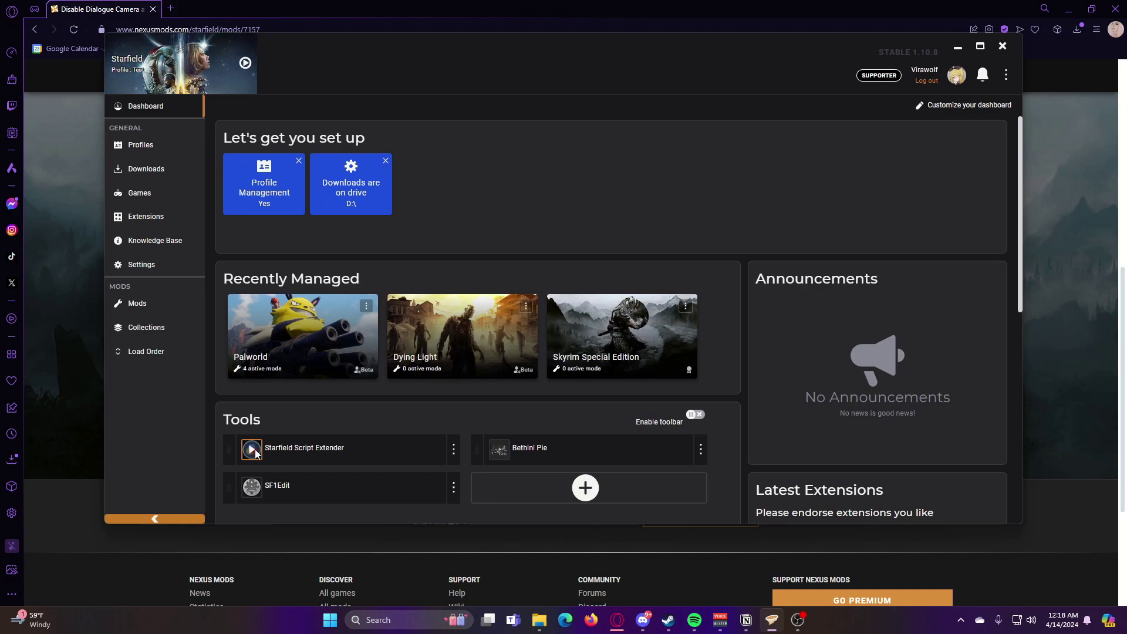
Step: Launch Starfield with the Starfield Script Extender tool from the dashboard and talk to the companion to test the dialogue camera
{"action": "left_click", "coordinate": [253, 449]}
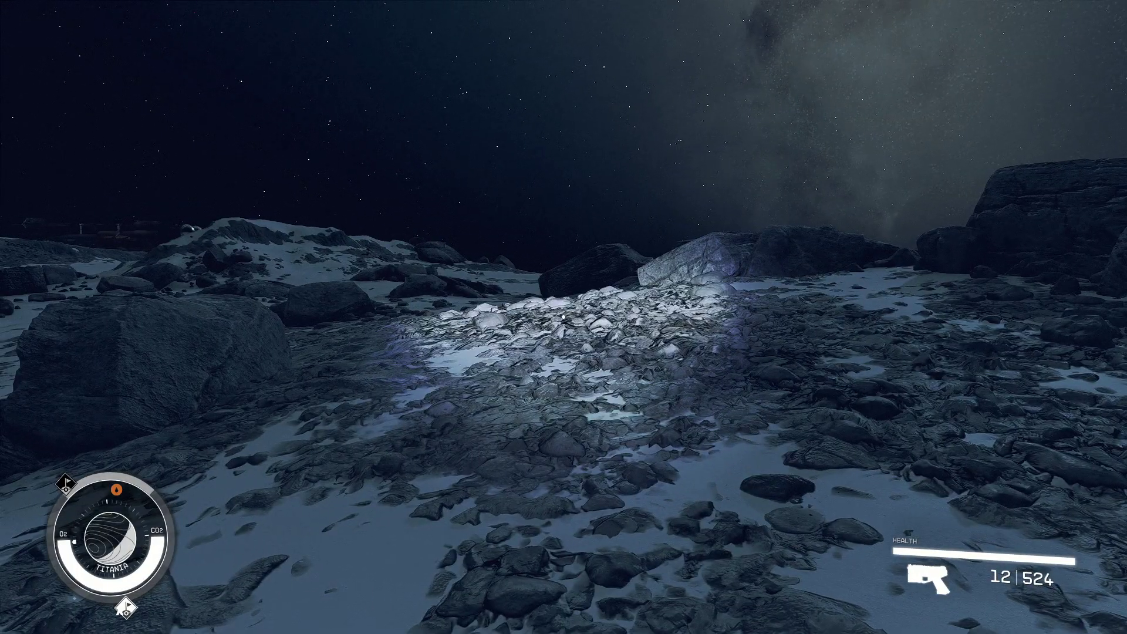
{"action": "key", "text": "f"}
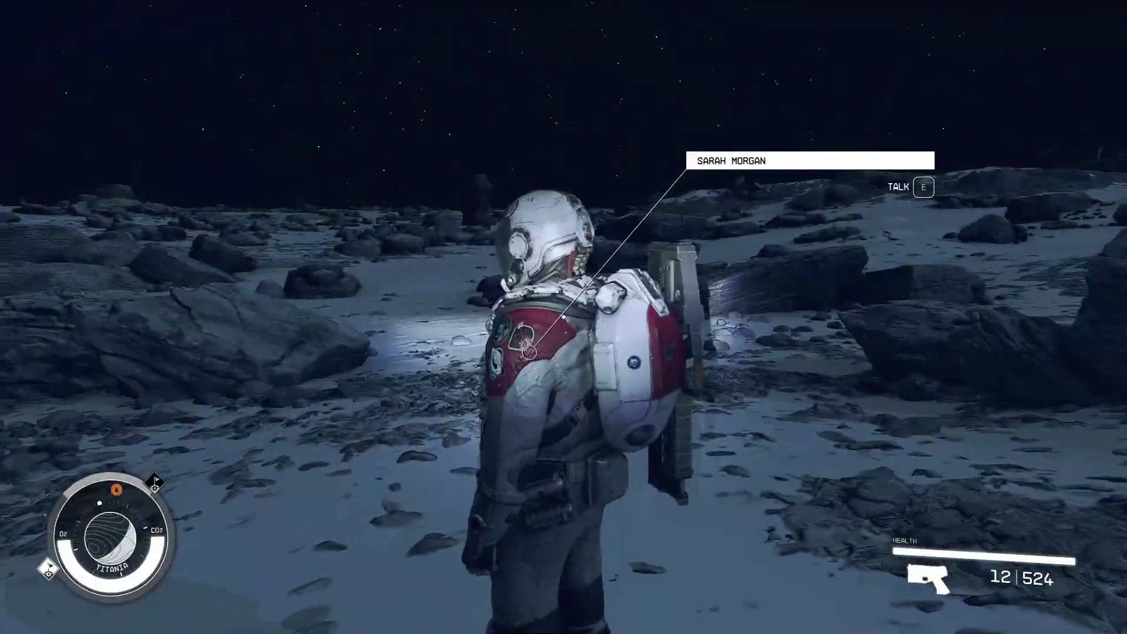
{"action": "key", "text": "e"}
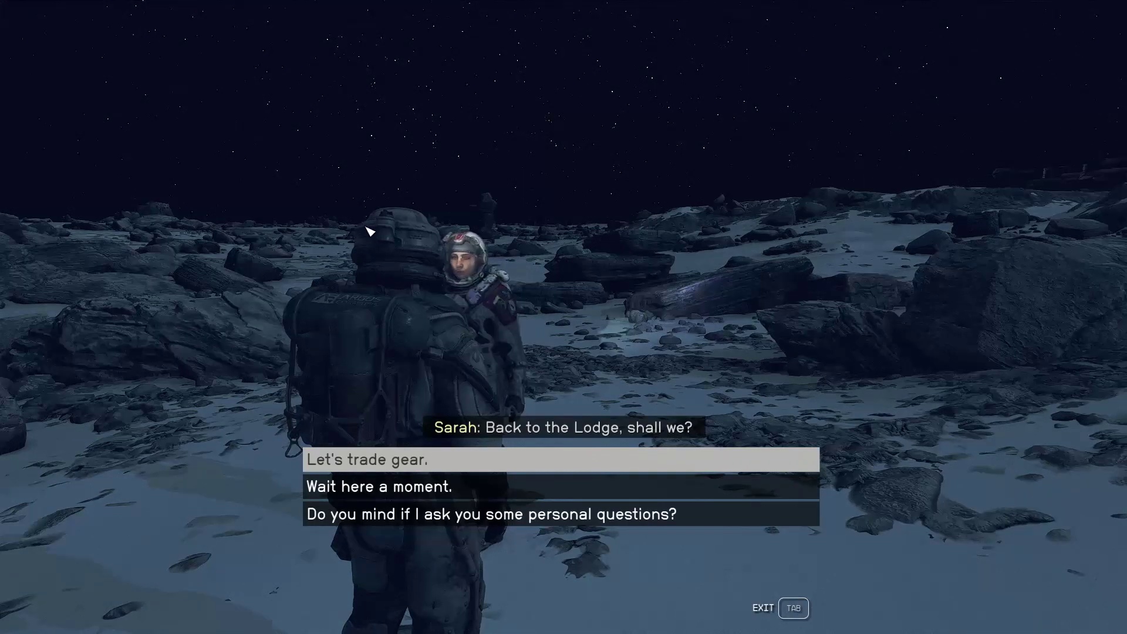